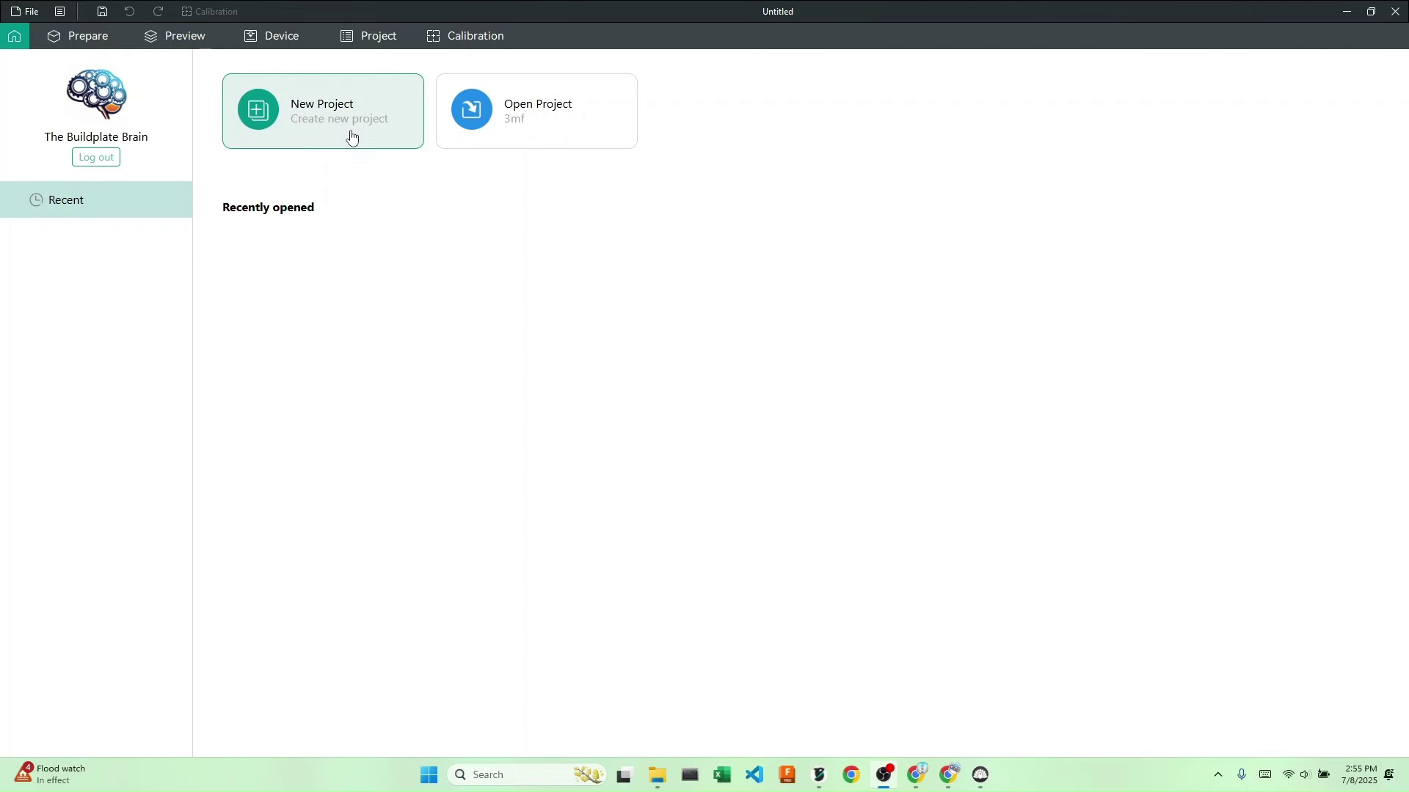
- Create a new project and review the available printer and filament presets
{"action": "left_click", "coordinate": [345, 132]}
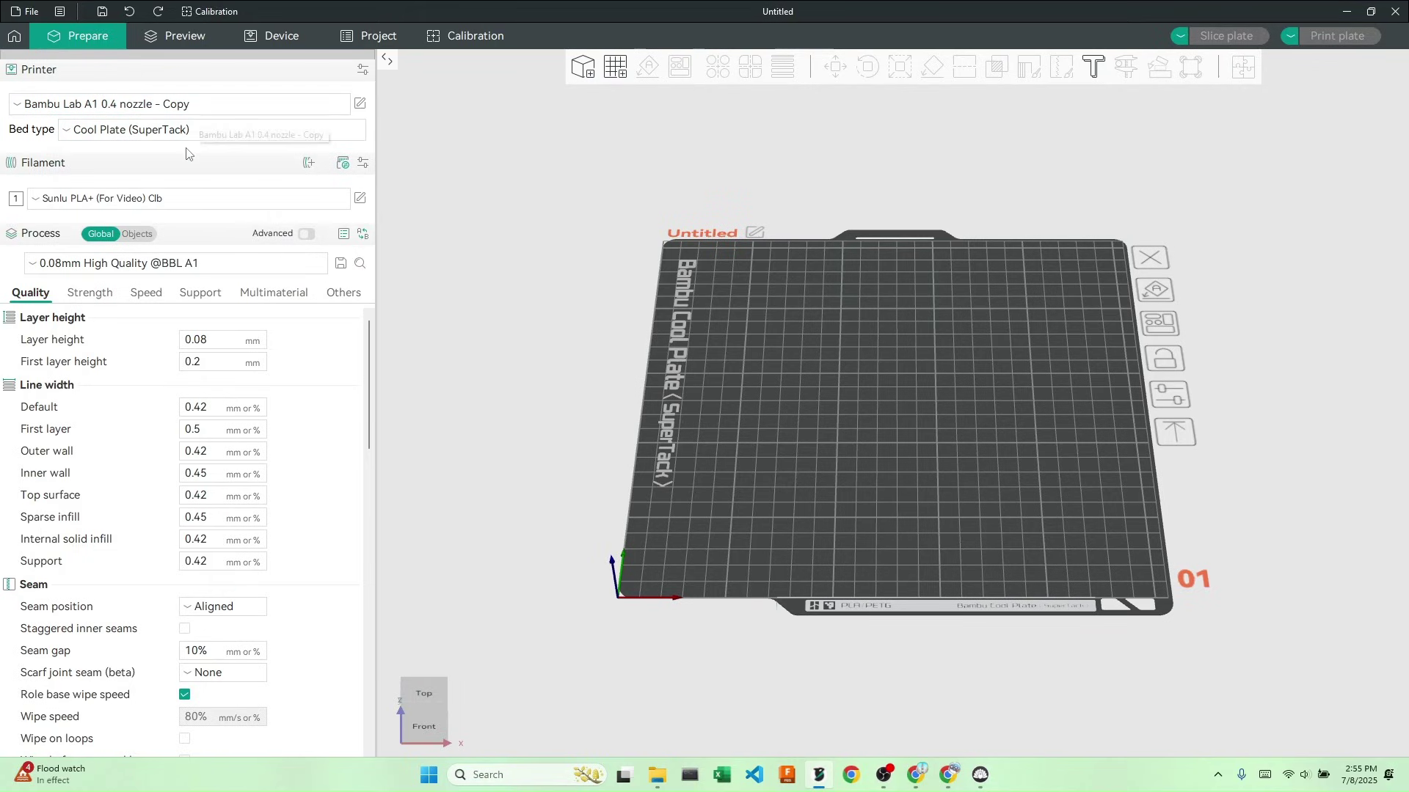
{"action": "left_click", "coordinate": [146, 108]}
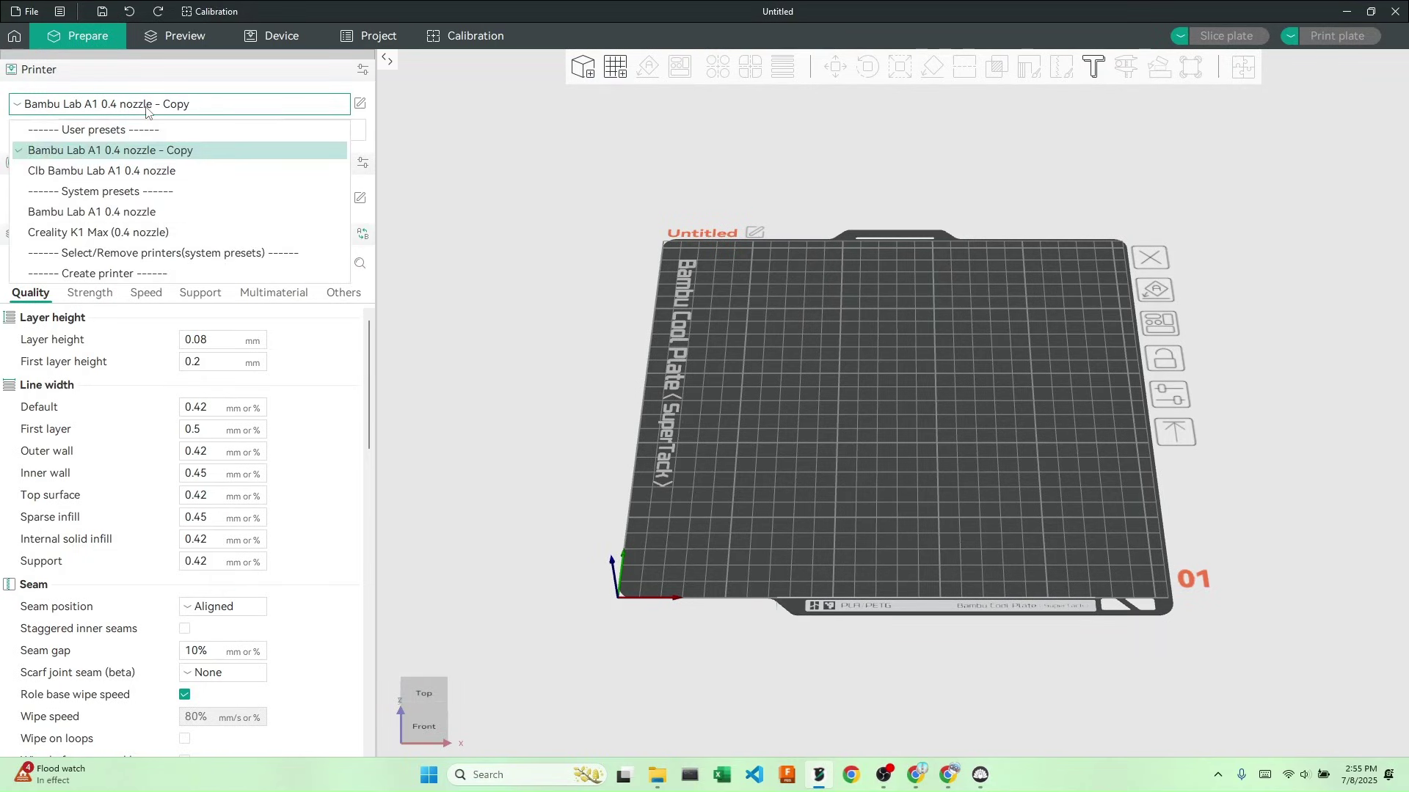
{"action": "left_click", "coordinate": [146, 108]}
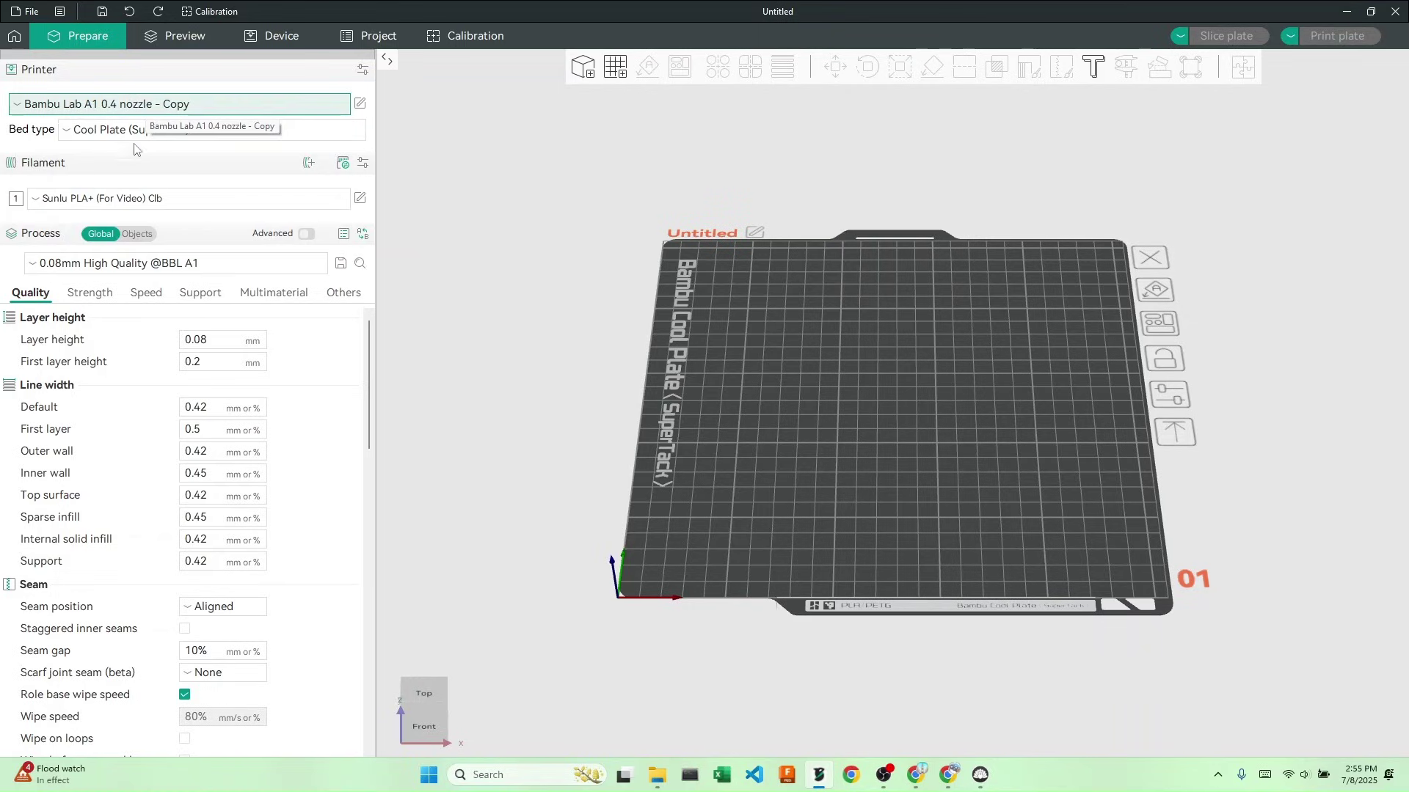
{"action": "left_click", "coordinate": [126, 204]}
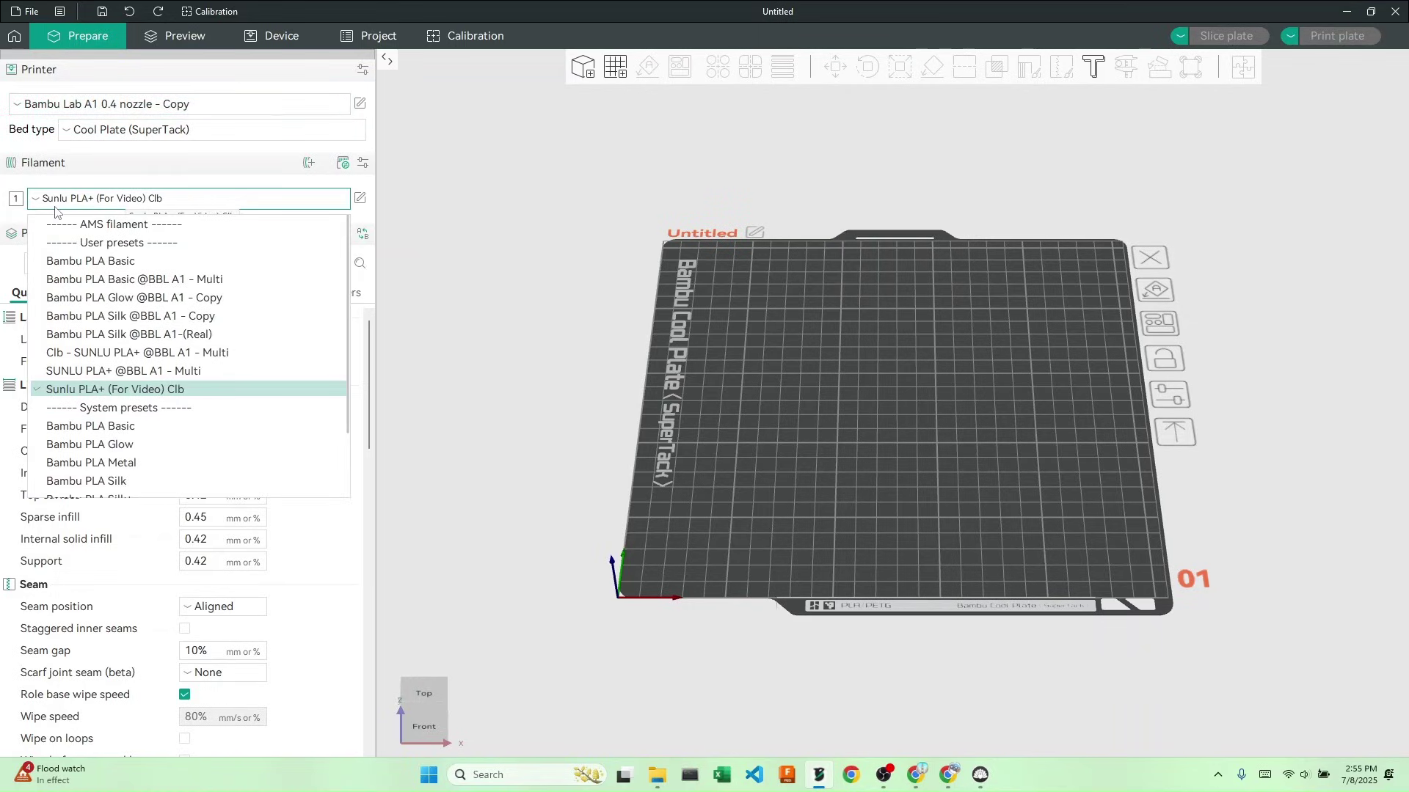
{"action": "left_click", "coordinate": [104, 206]}
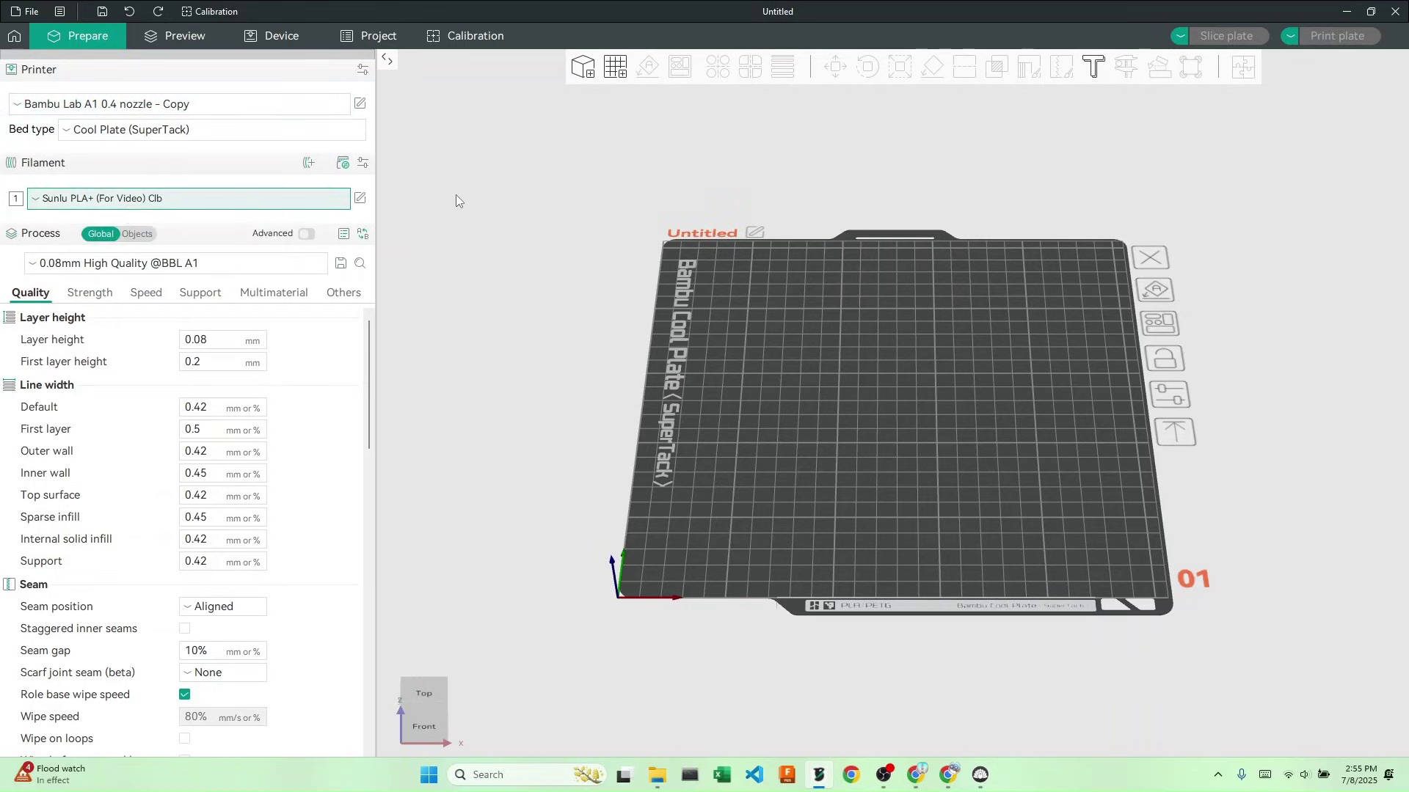
- Generate the Pass 1 flow rate calibration test and reset the modified process settings to the 0.08mm High Quality preset
{"action": "left_click", "coordinate": [211, 11]}
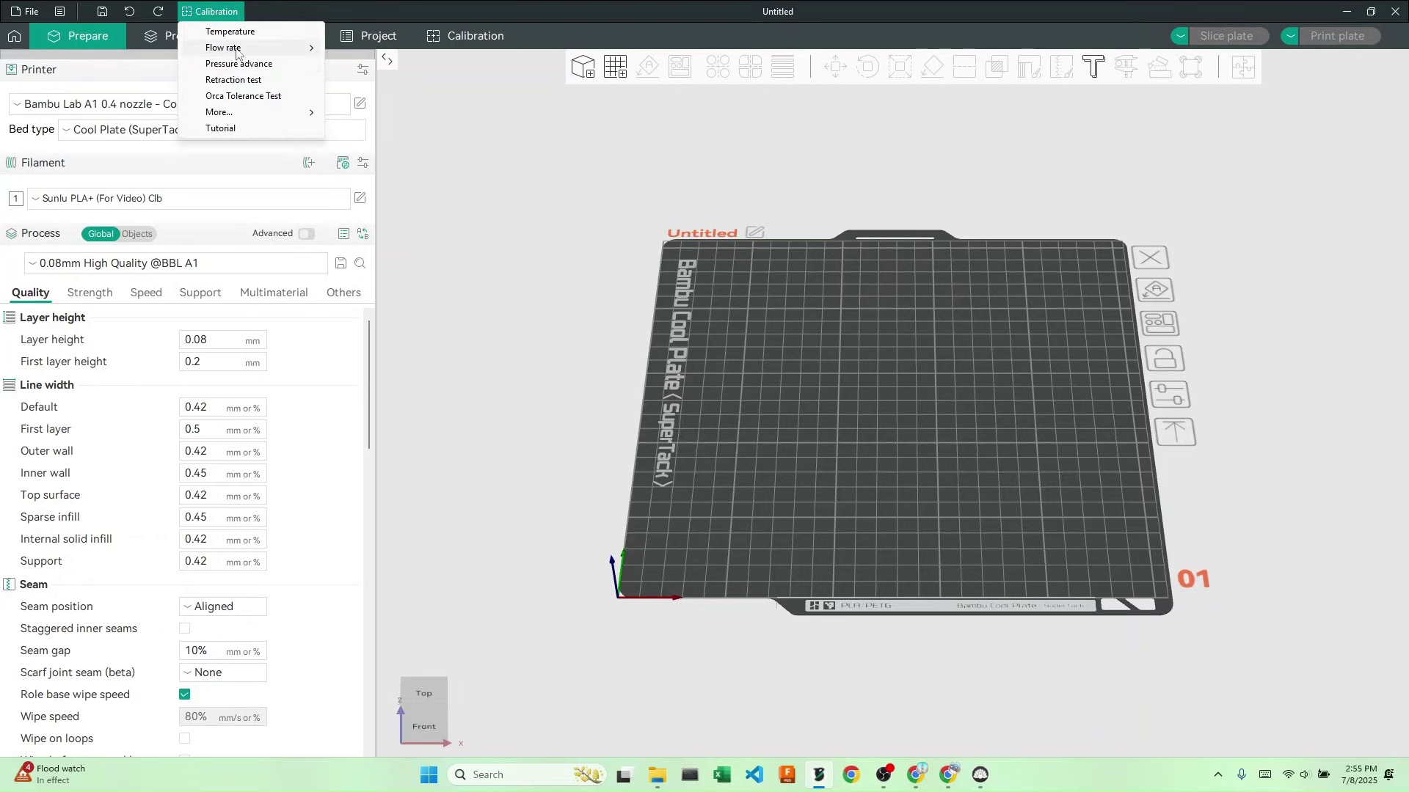
{"action": "mouse_move", "coordinate": [237, 50]}
{"action": "left_click", "coordinate": [361, 48]}
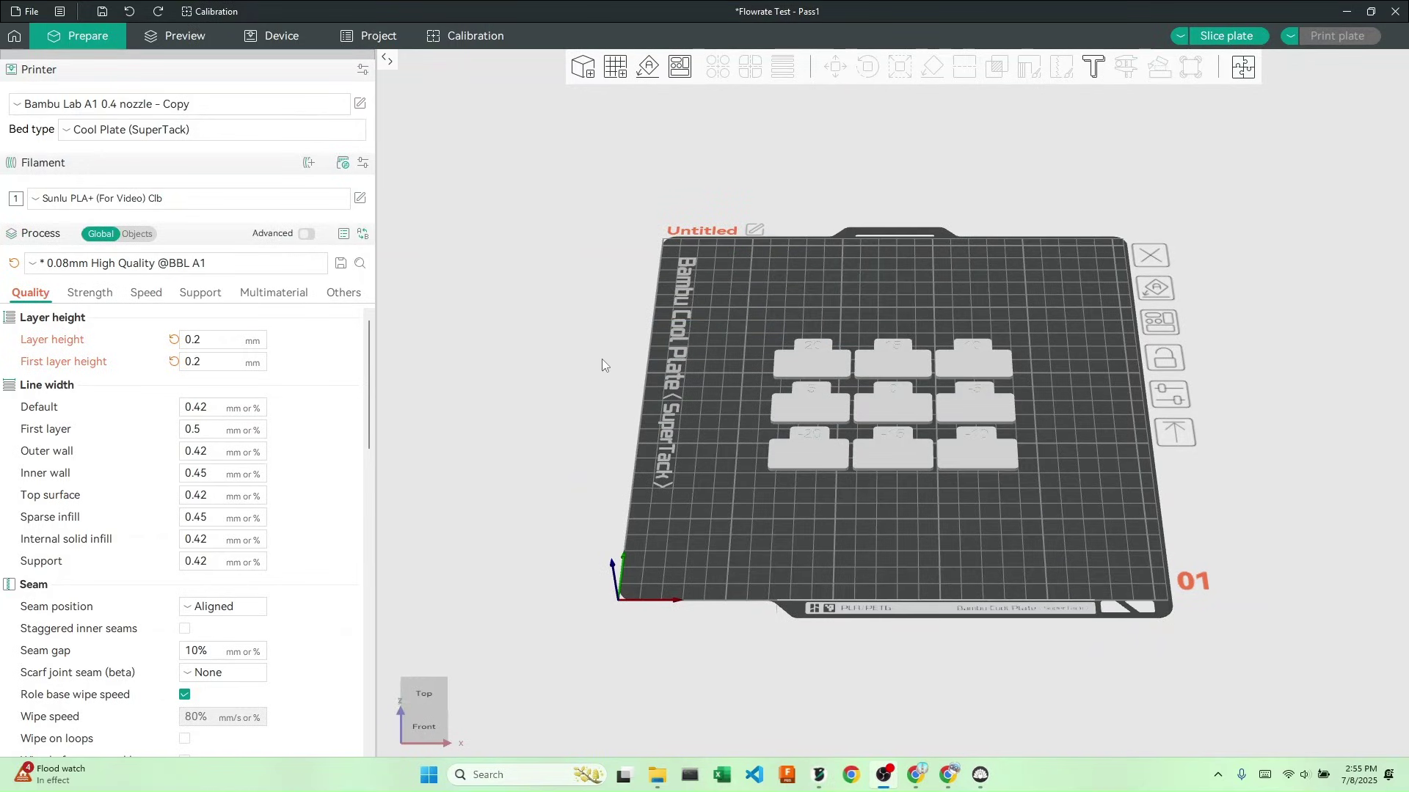
{"action": "left_click", "coordinate": [14, 266]}
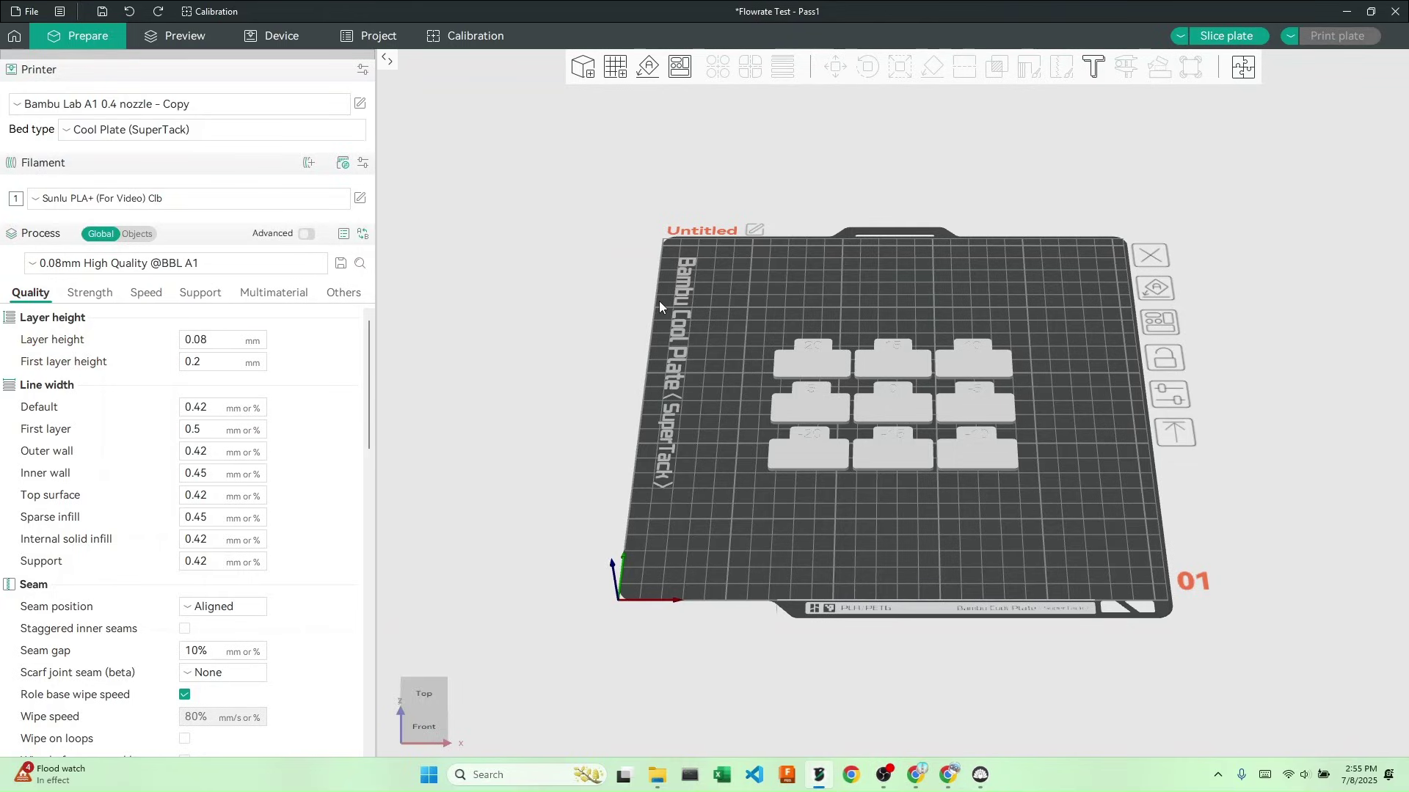
- Slice the Pass 1 plate and inspect the flow rate test blocks up close in the preview
{"action": "left_click", "coordinate": [1232, 38]}
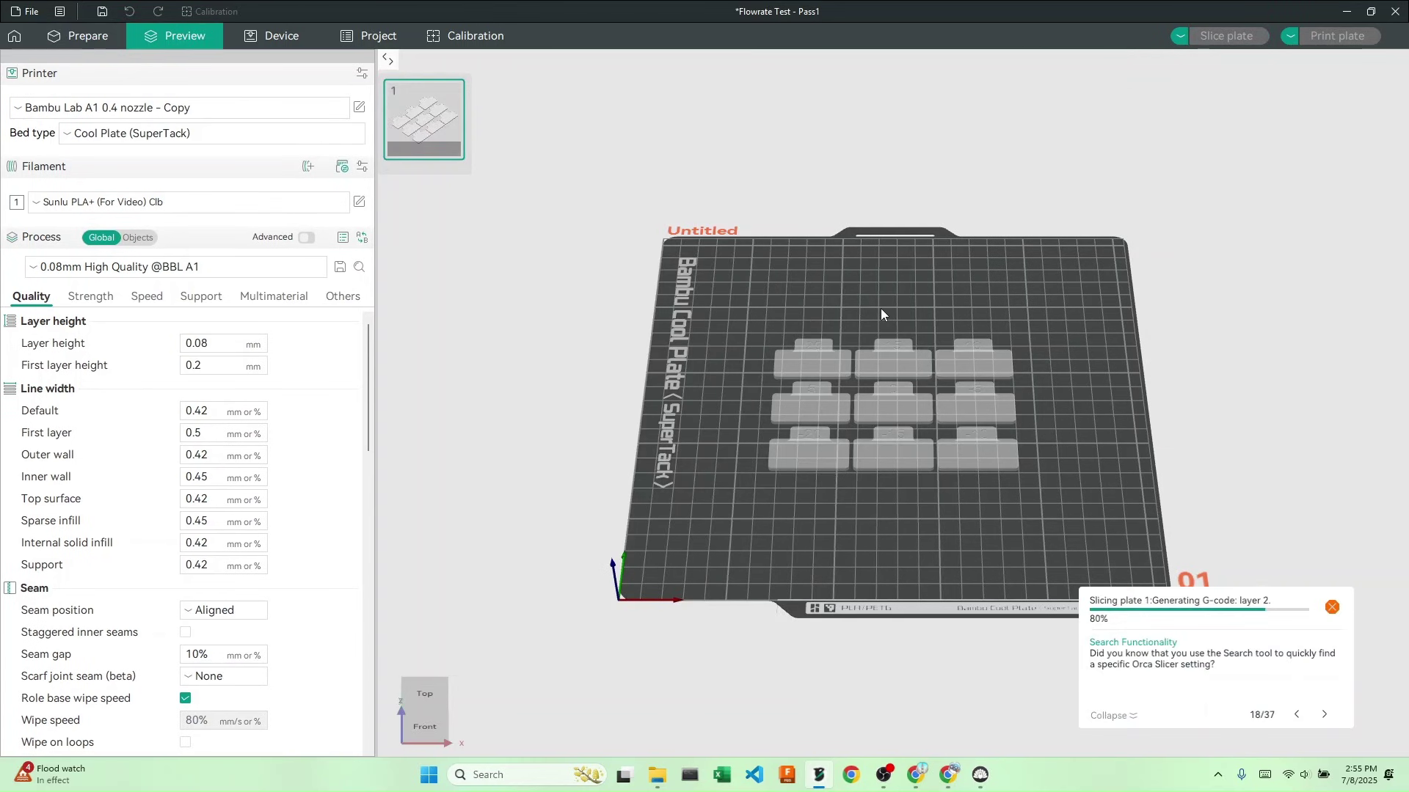
{"action": "scroll", "coordinate": [848, 339], "scroll_direction": "up", "scroll_amount": 2}
{"action": "scroll", "coordinate": [842, 346], "scroll_direction": "down", "scroll_amount": 2}
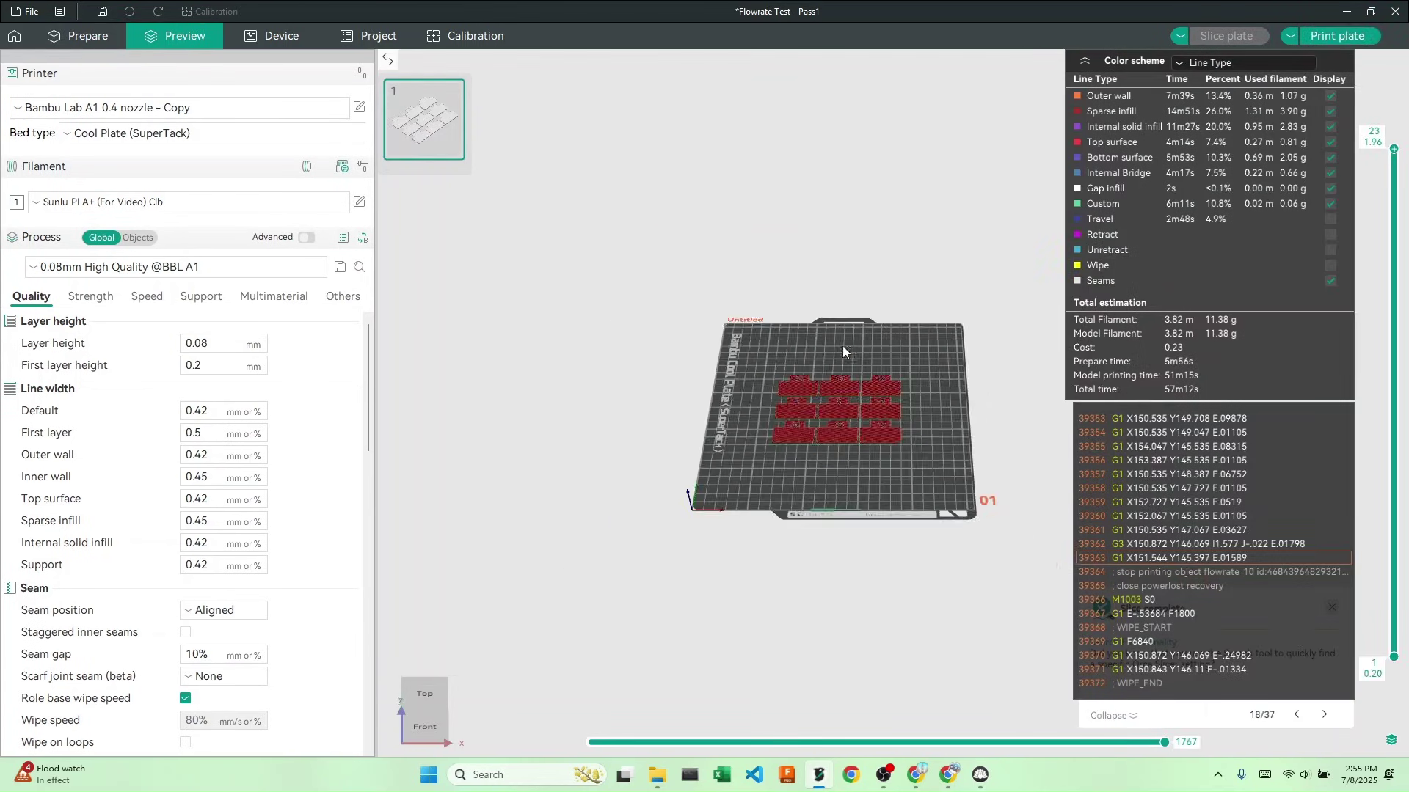
{"action": "scroll", "coordinate": [842, 355], "scroll_direction": "up", "scroll_amount": 3}
{"action": "scroll", "coordinate": [842, 355], "scroll_direction": "up", "scroll_amount": 4}
{"action": "left_click_drag", "start_coordinate": [992, 424], "coordinate": [966, 406]}
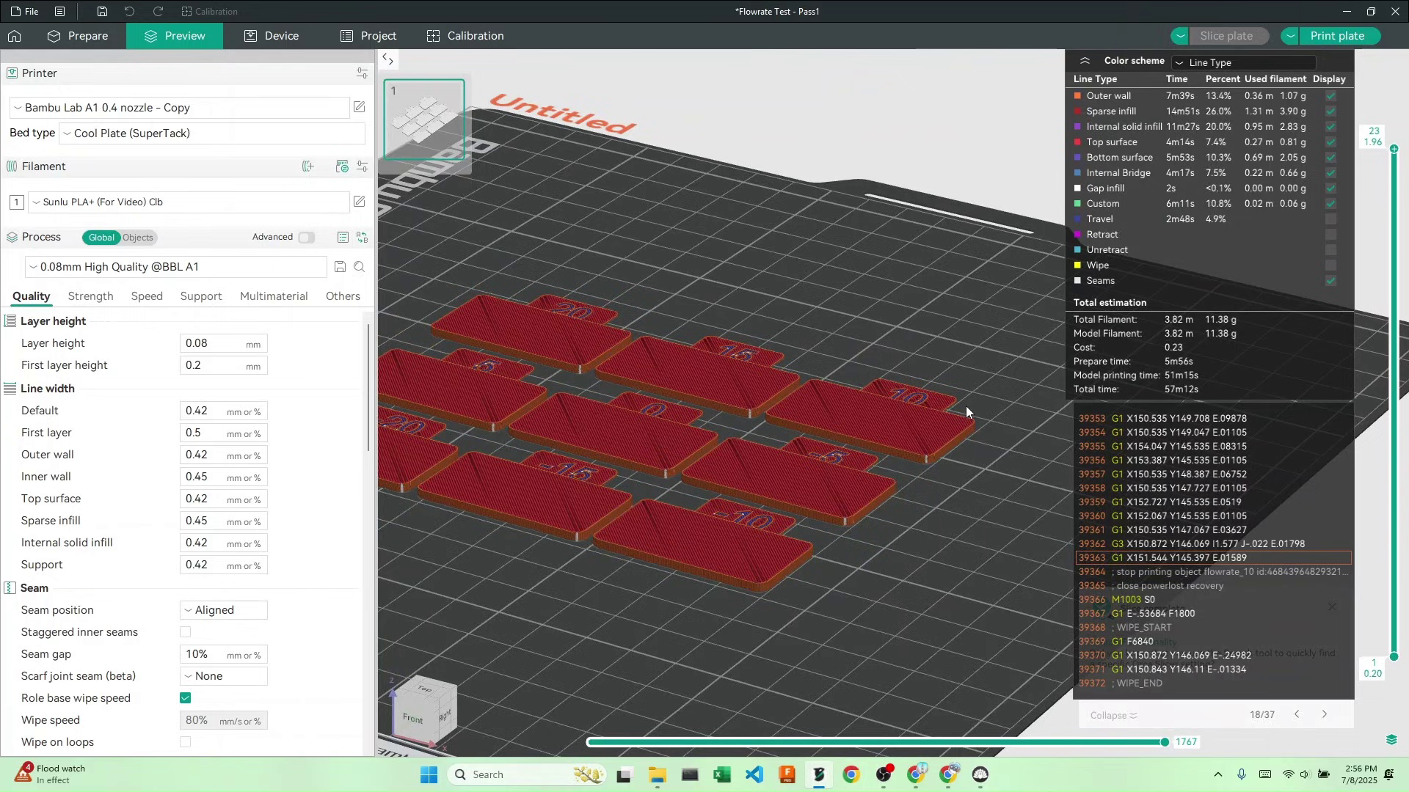
{"action": "left_click_drag", "start_coordinate": [748, 284], "coordinate": [908, 259]}
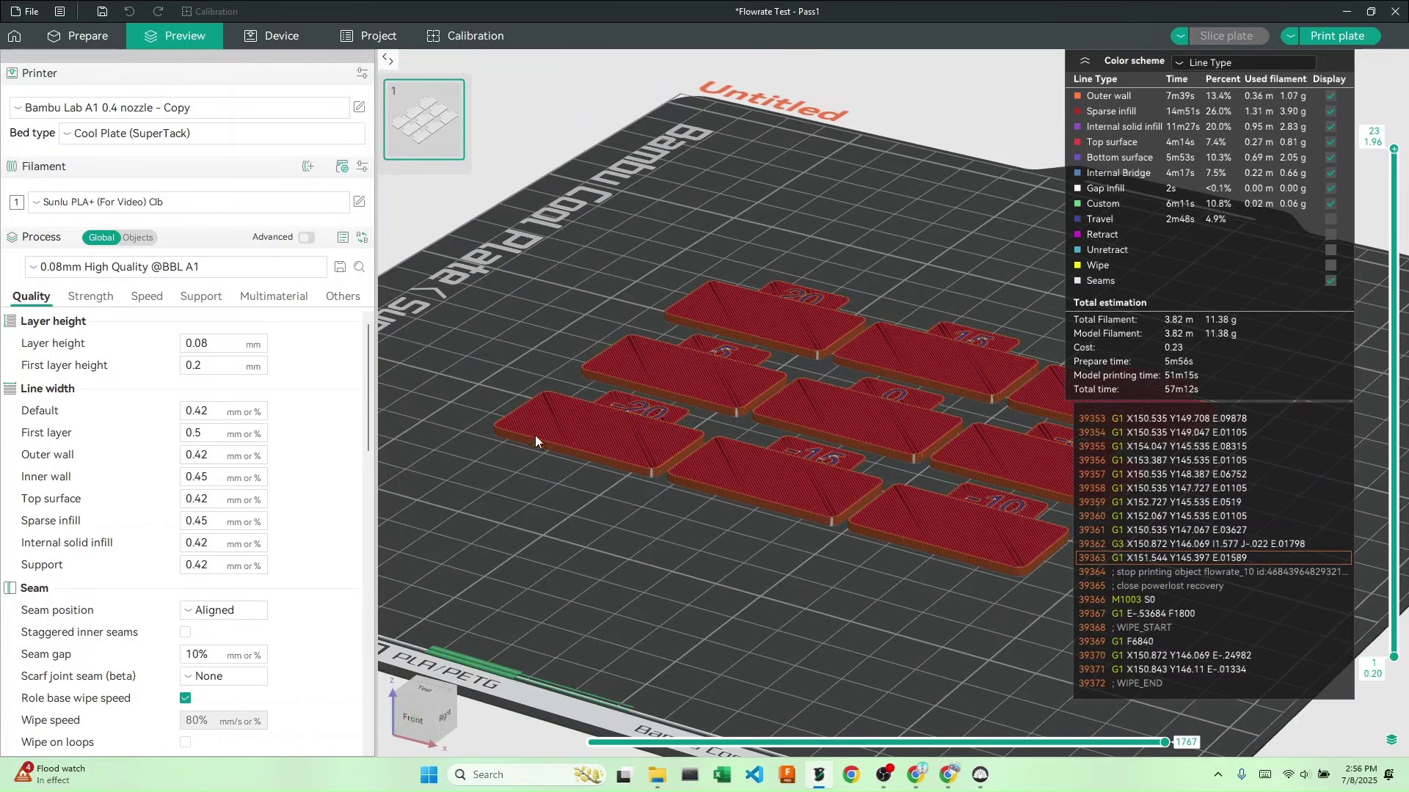
{"action": "scroll", "coordinate": [540, 447], "scroll_direction": "up", "scroll_amount": 3}
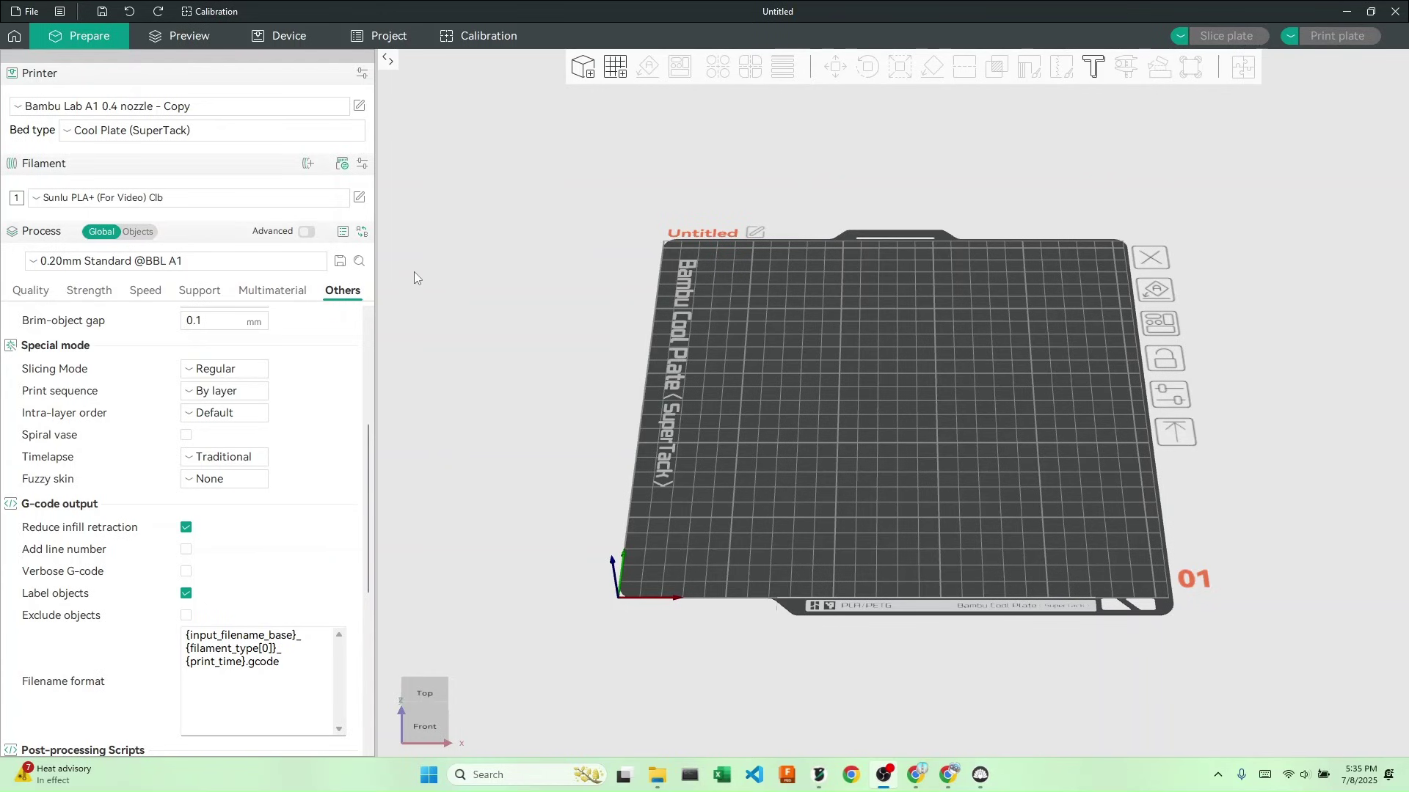
- Open the material settings of the Sunlu PLA+ (For Video) Clb filament at its flow ratio
{"action": "left_click", "coordinate": [359, 198]}
{"action": "scroll", "coordinate": [823, 336], "scroll_direction": "down", "scroll_amount": 4}
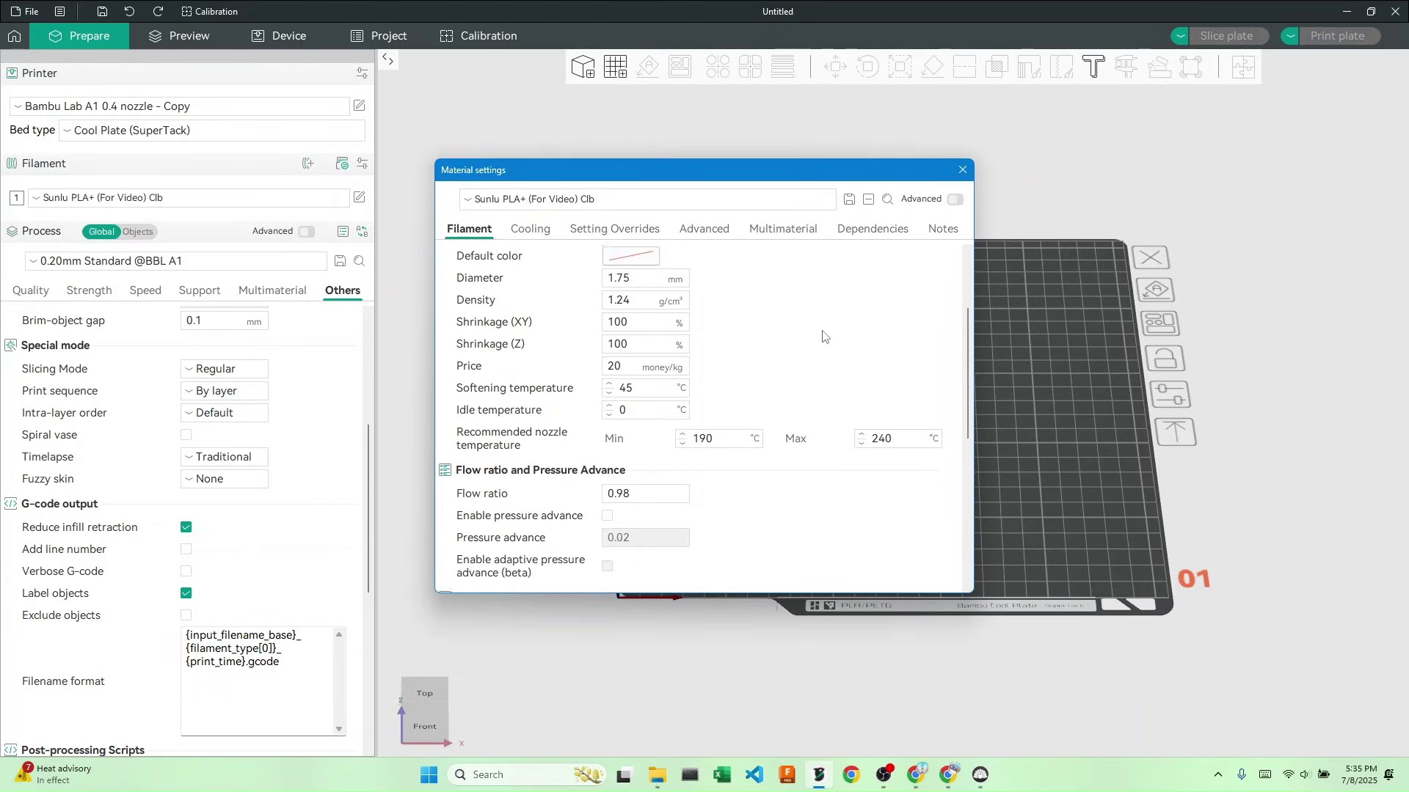
{"action": "scroll", "coordinate": [823, 336], "scroll_direction": "down", "scroll_amount": 4}
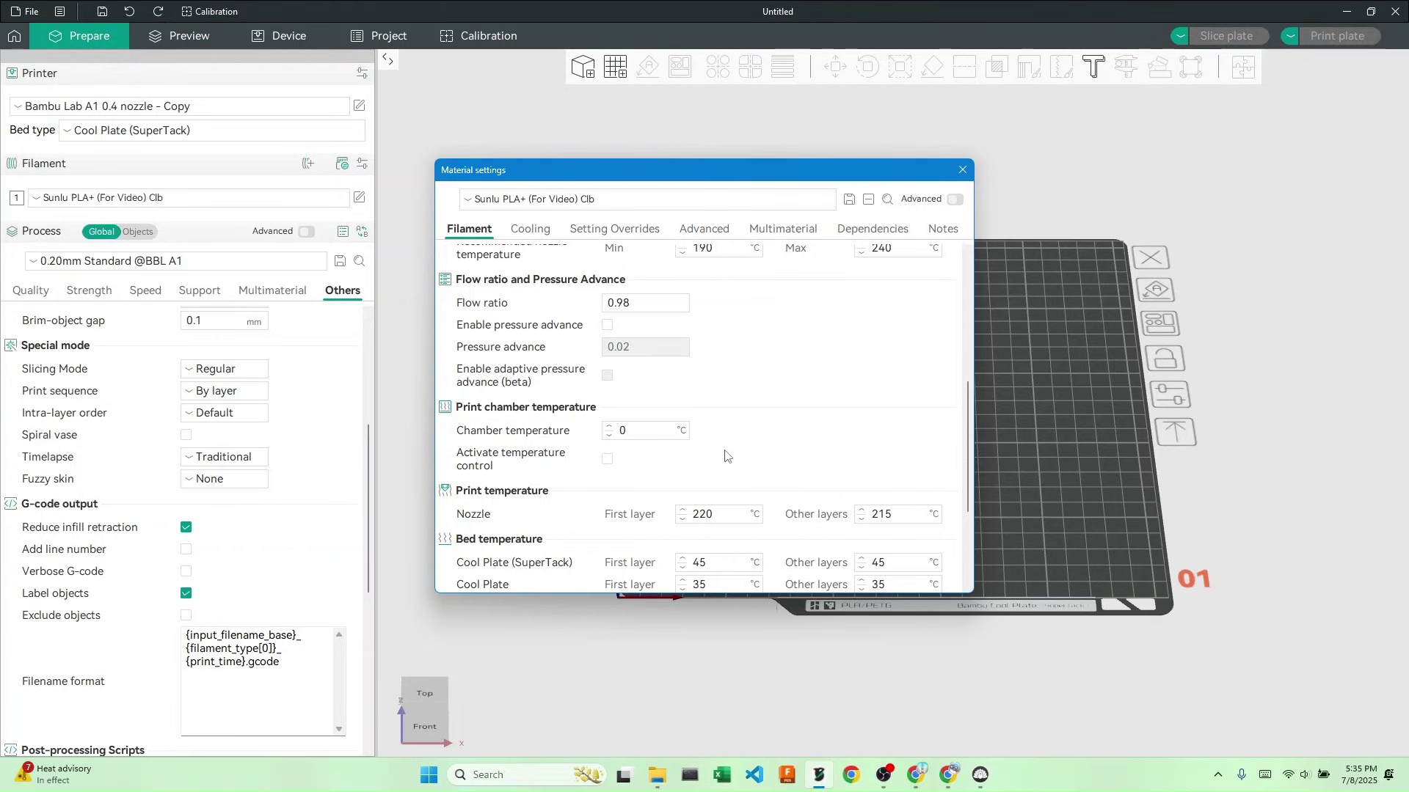
- Switch to Calculator and multiply 0.95 by 0.98 to get the new flow ratio
{"action": "key", "text": "XF86Calculator"}
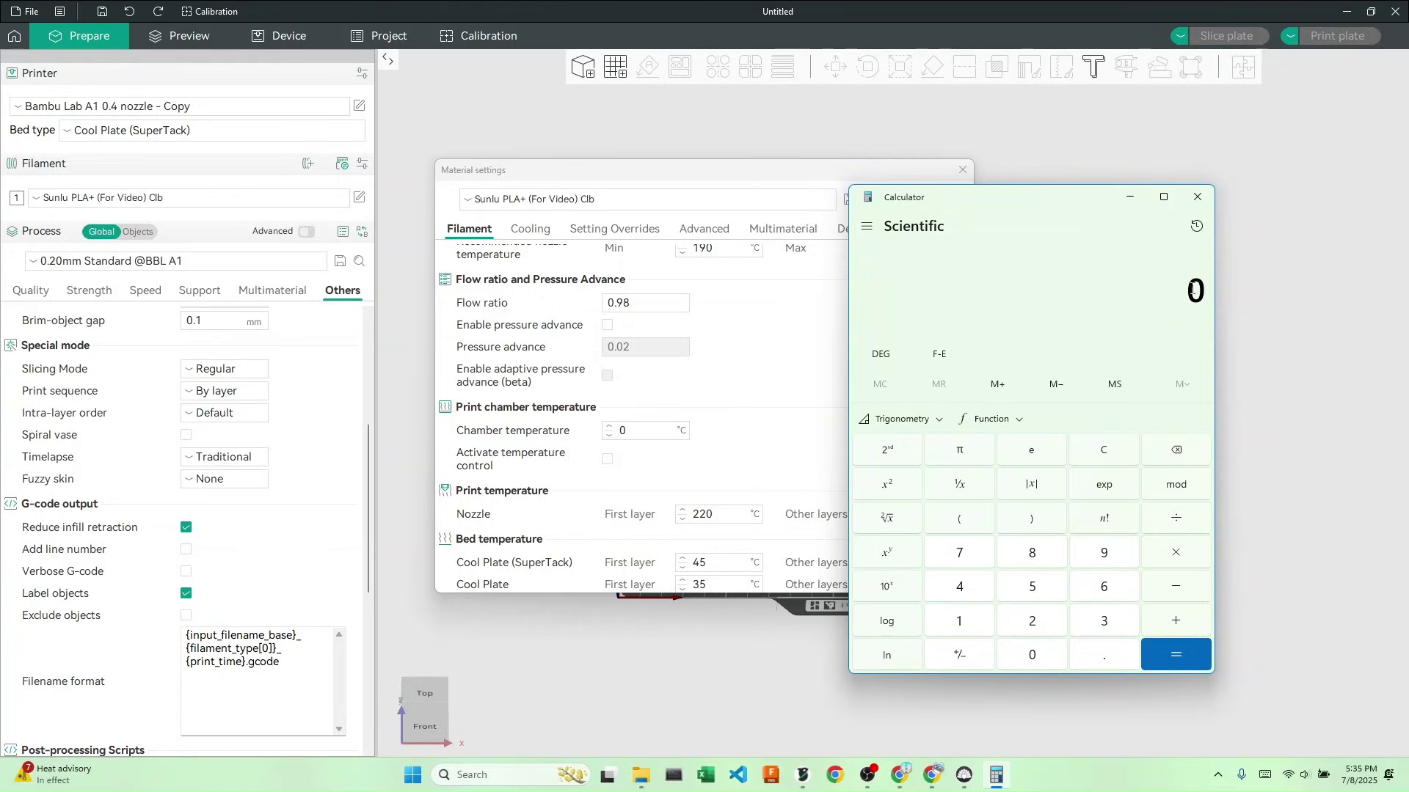
{"action": "type", "text": ".95"}
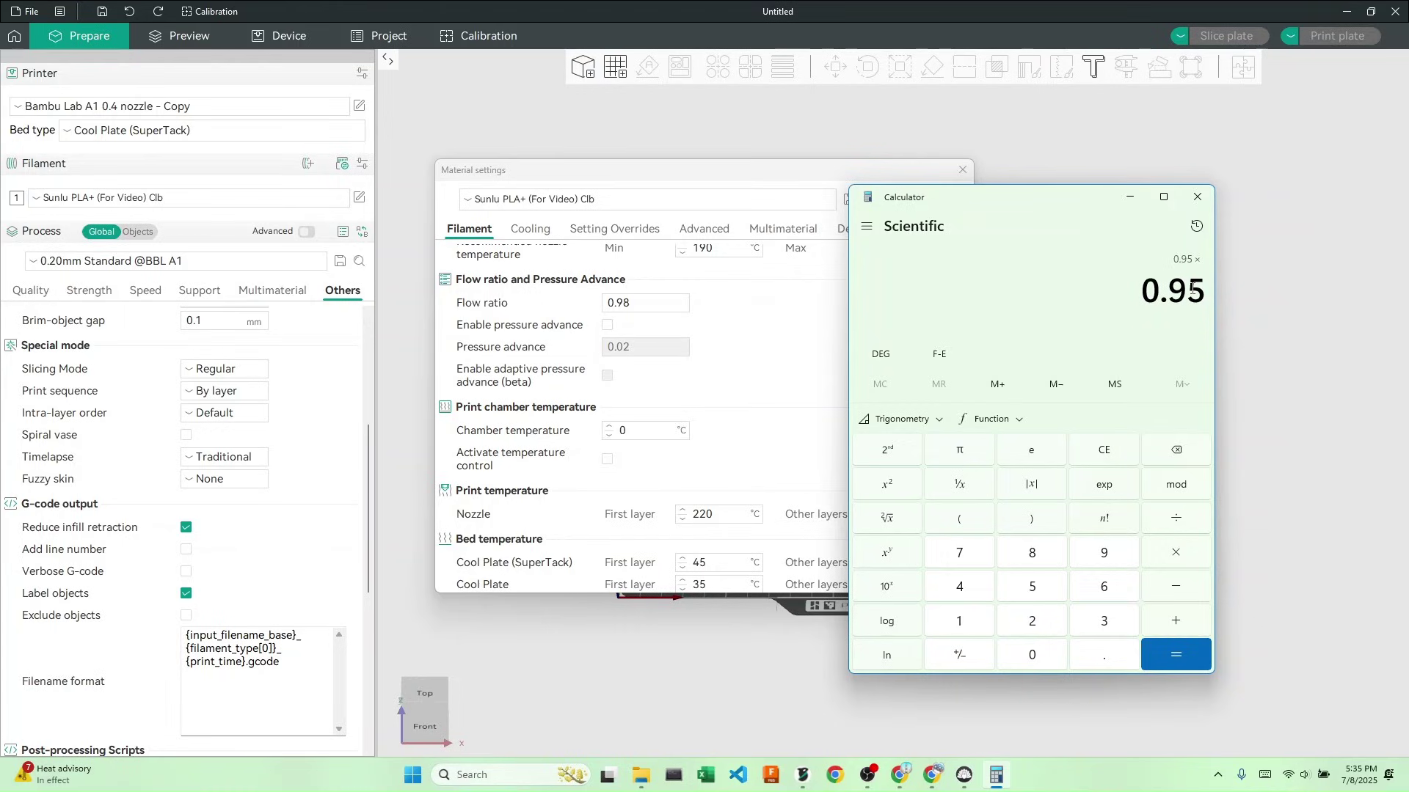
{"action": "type", "text": ".98"}
{"action": "left_click", "coordinate": [1174, 654]}
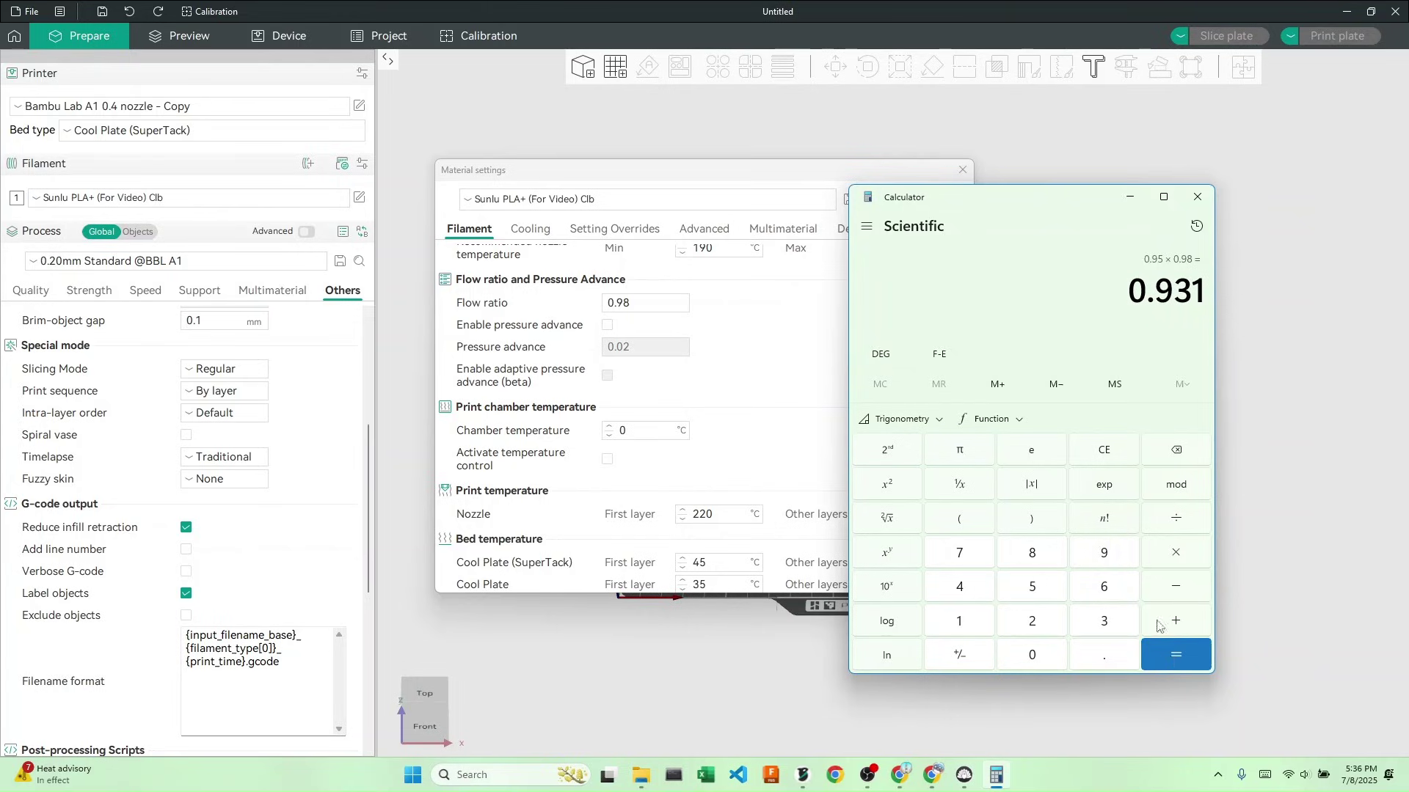
- Set the filament's flow ratio to 0.931 in the material settings
{"action": "left_click", "coordinate": [646, 304]}
{"action": "scroll", "coordinate": [631, 308], "scroll_direction": "up", "scroll_amount": 5}
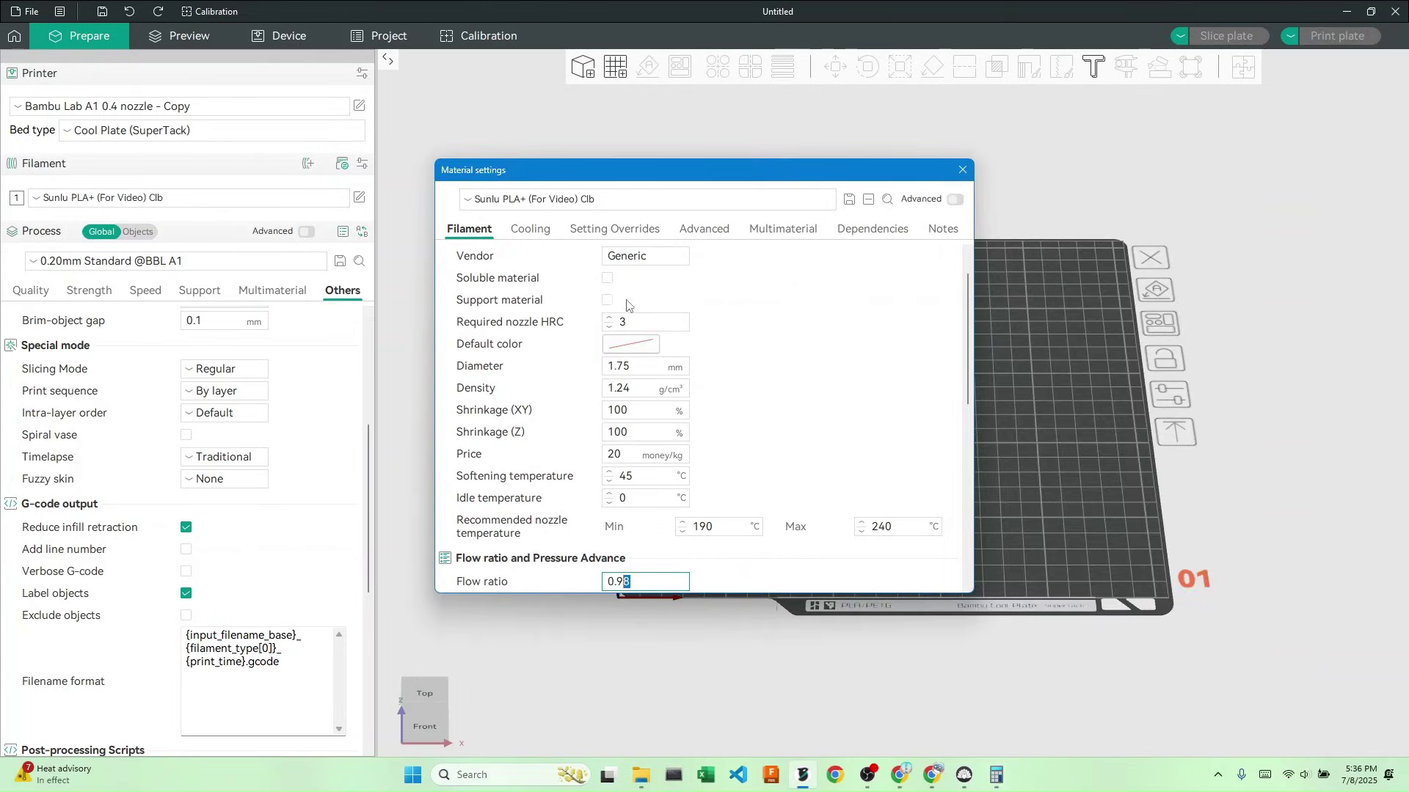
{"action": "scroll", "coordinate": [647, 320], "scroll_direction": "down", "scroll_amount": 6}
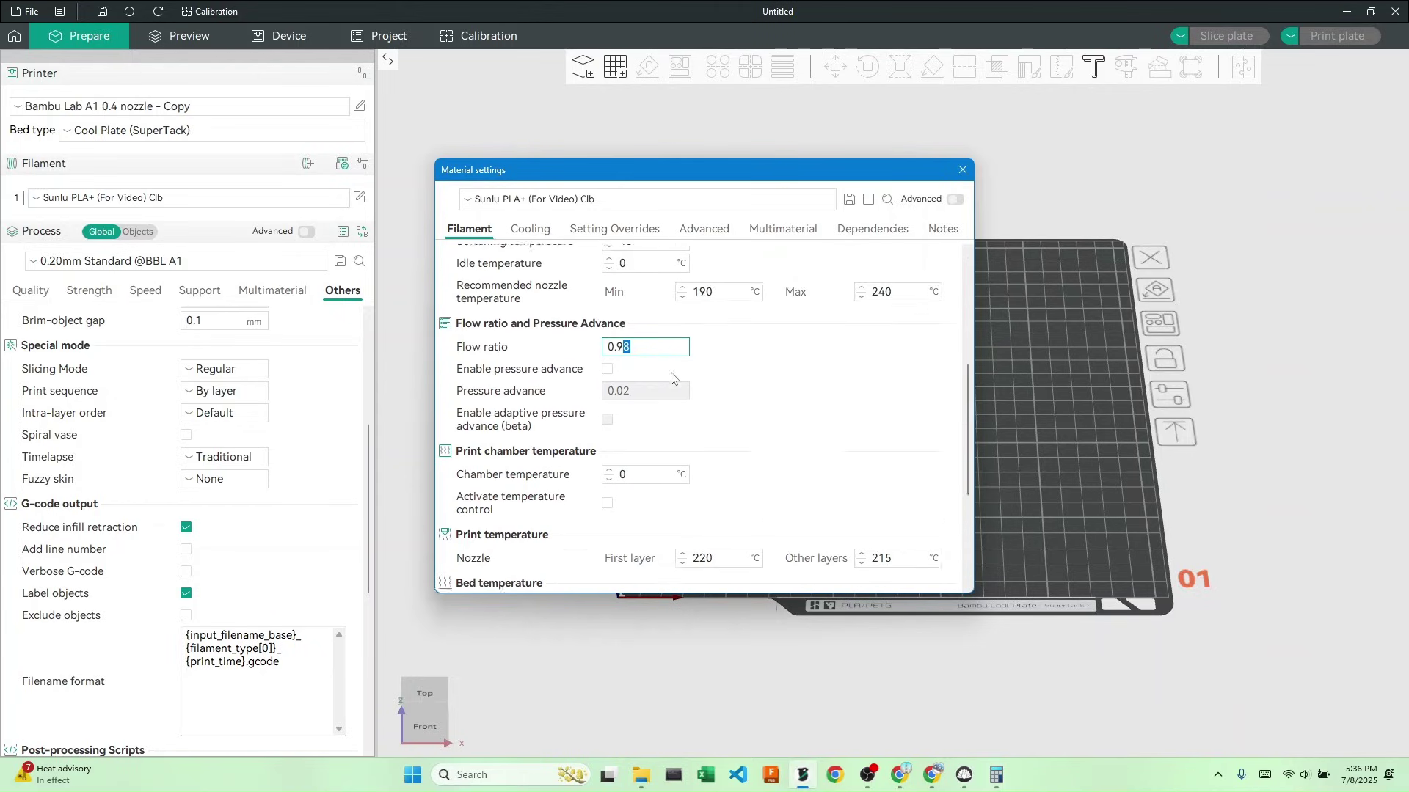
{"action": "scroll", "coordinate": [642, 319], "scroll_direction": "up", "scroll_amount": 2}
{"action": "left_click", "coordinate": [631, 273]}
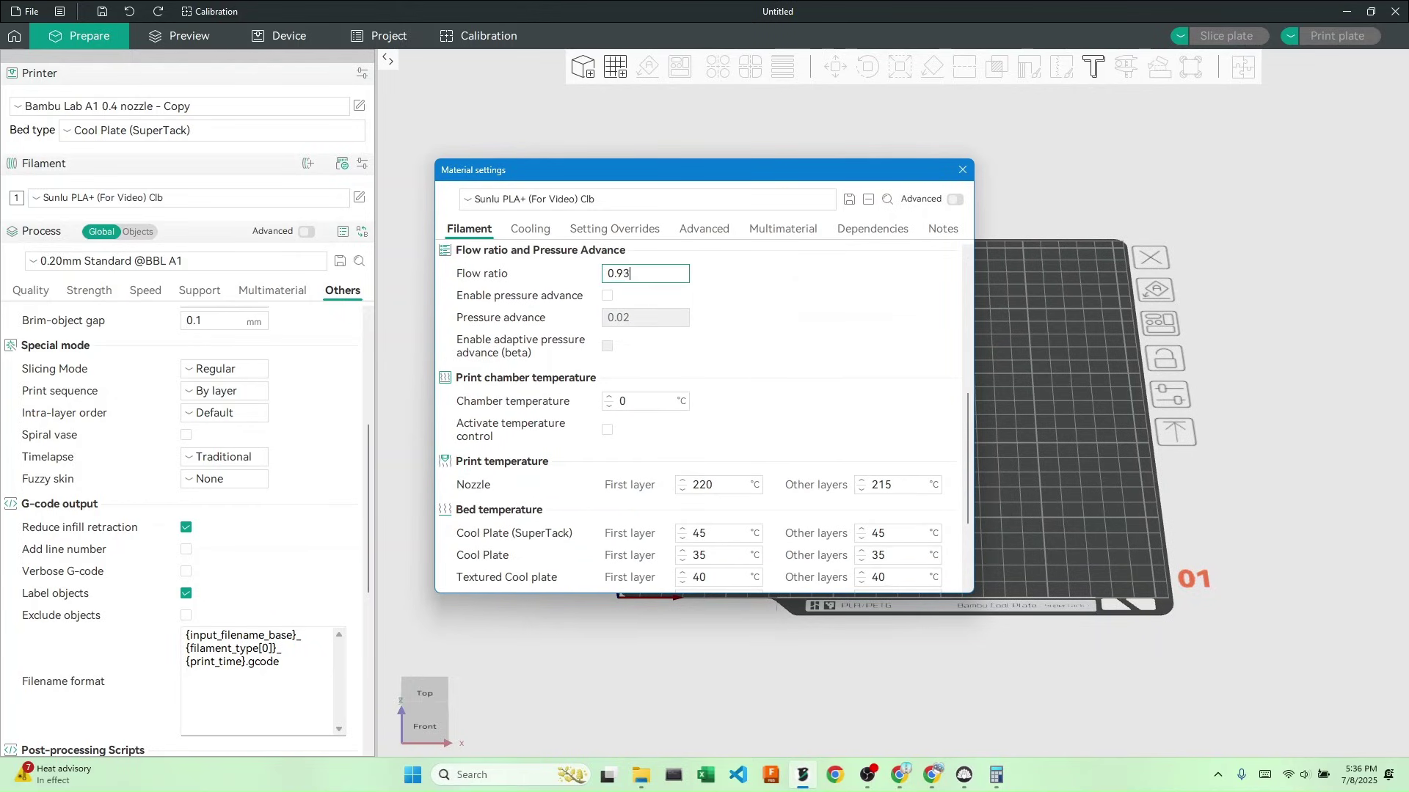
{"action": "type", "text": "31"}
{"action": "left_click", "coordinate": [779, 331]}
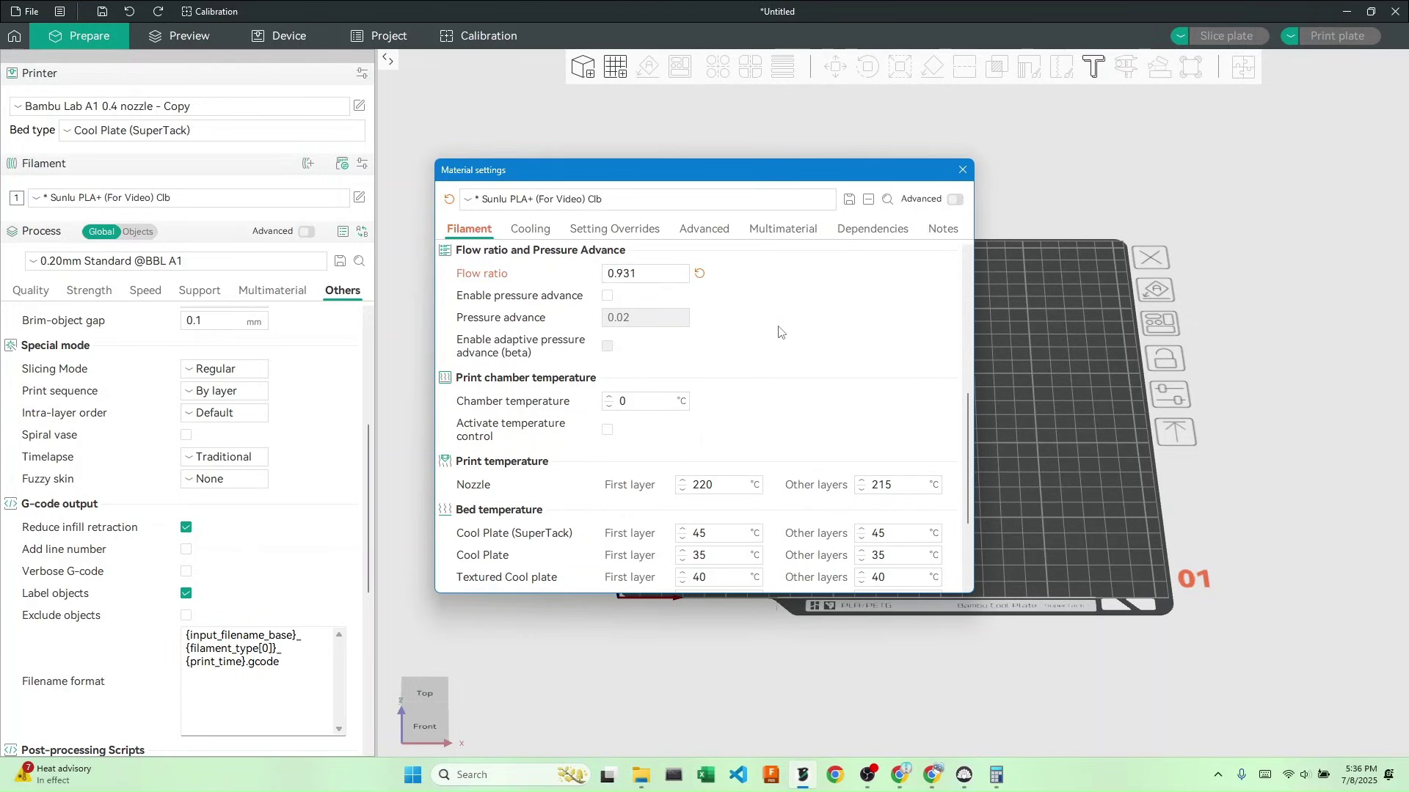
- Save the filament preset under its existing name and close the material settings
{"action": "left_click", "coordinate": [849, 199]}
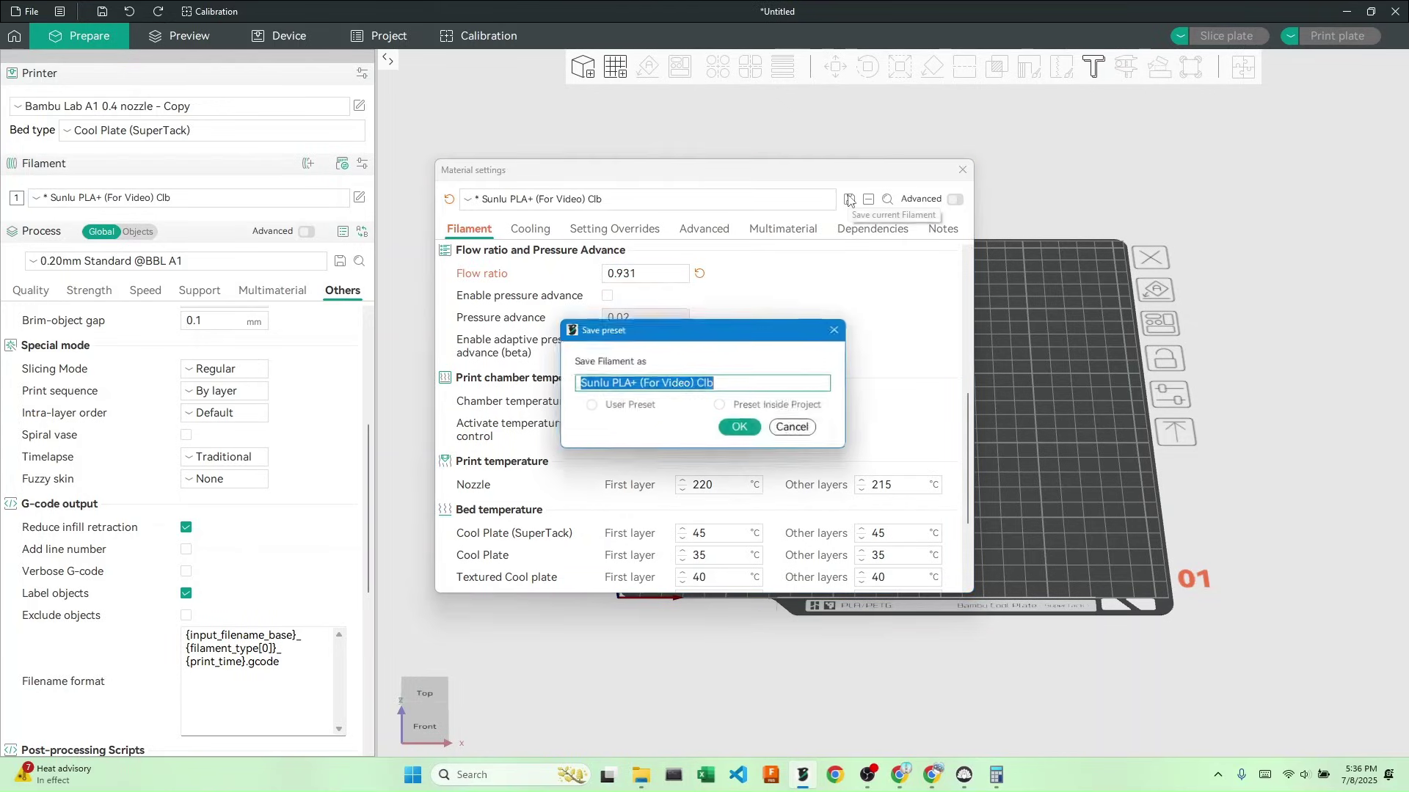
{"action": "left_click", "coordinate": [742, 429]}
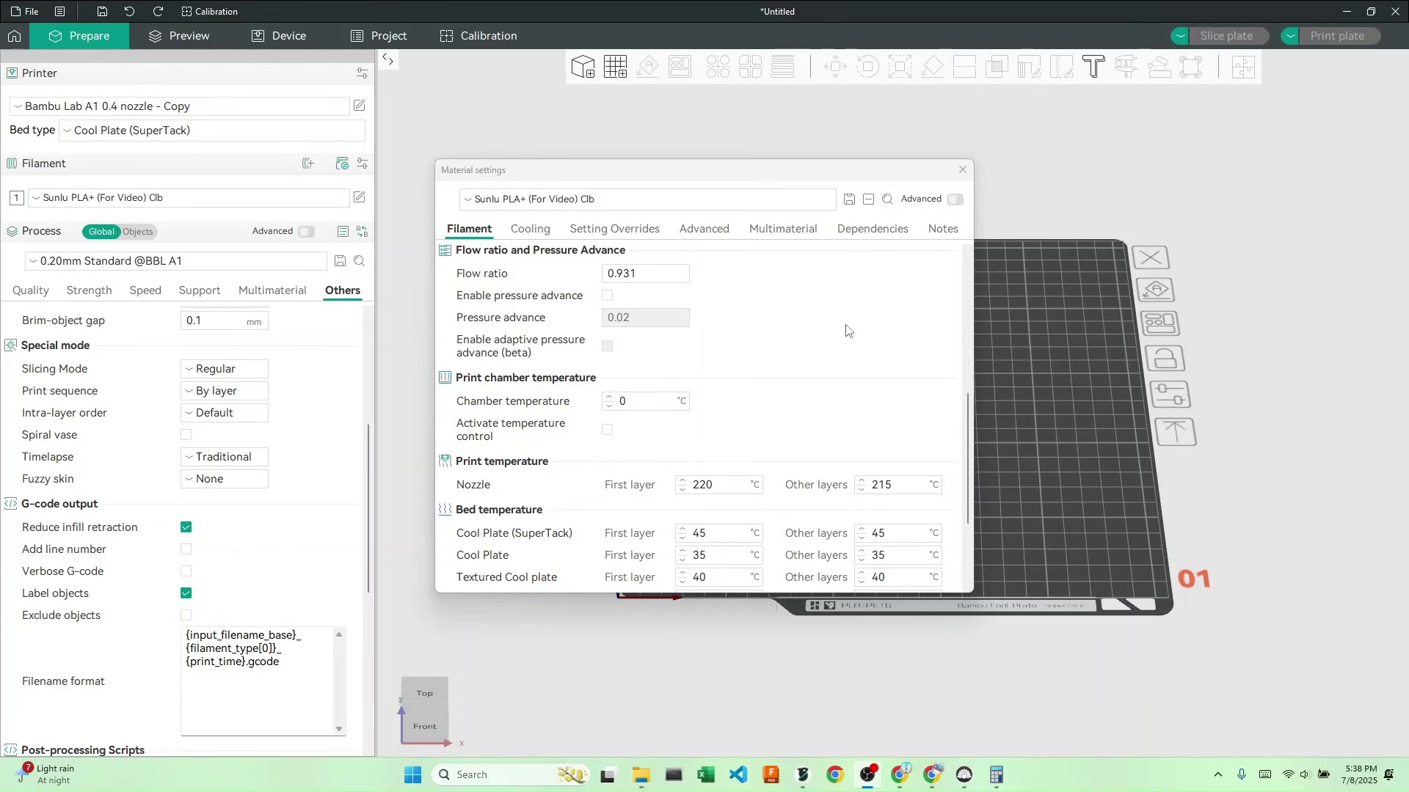
{"action": "left_click", "coordinate": [961, 169]}
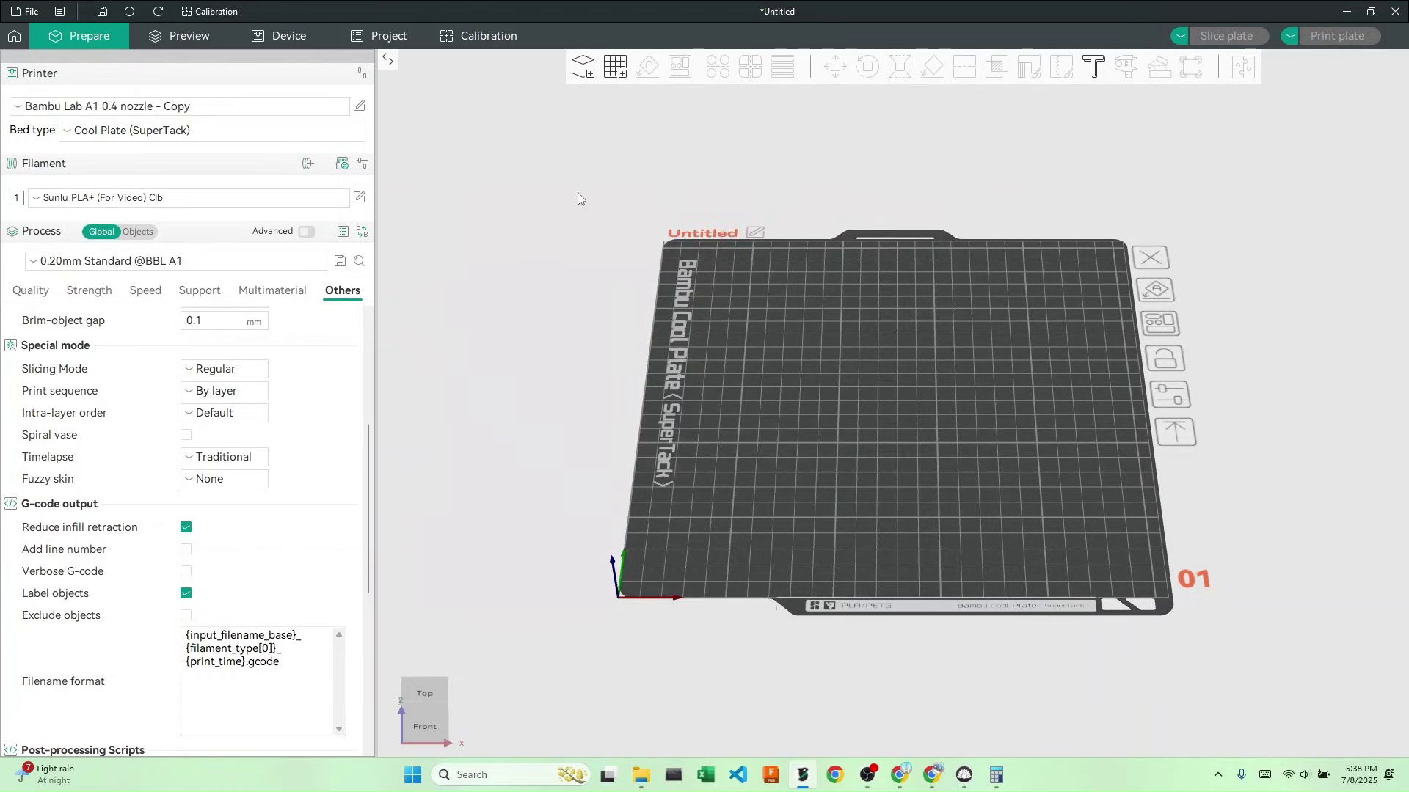
- Generate the Pass 2 flow rate calibration test and slice the plate
{"action": "left_click", "coordinate": [233, 11]}
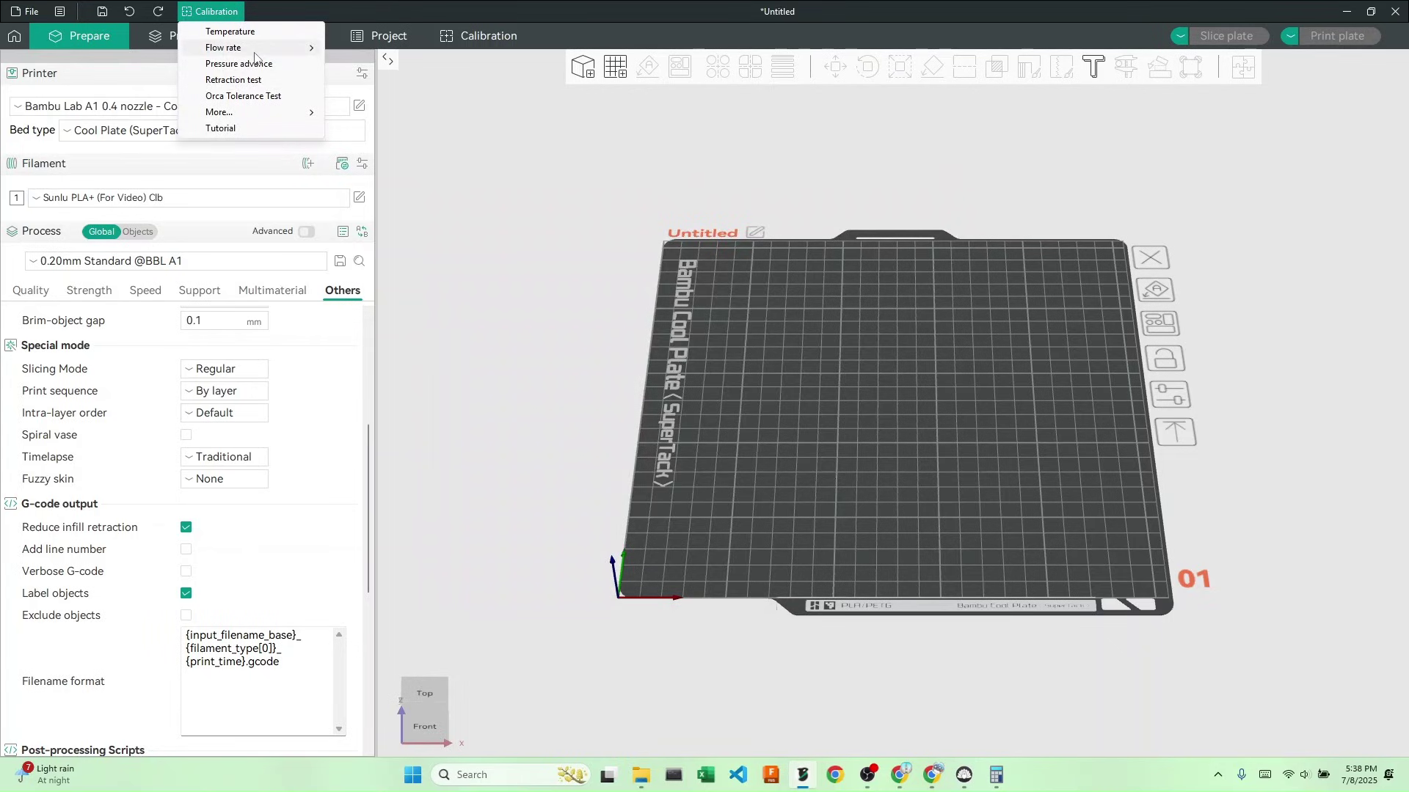
{"action": "mouse_move", "coordinate": [253, 48]}
{"action": "left_click", "coordinate": [360, 64]}
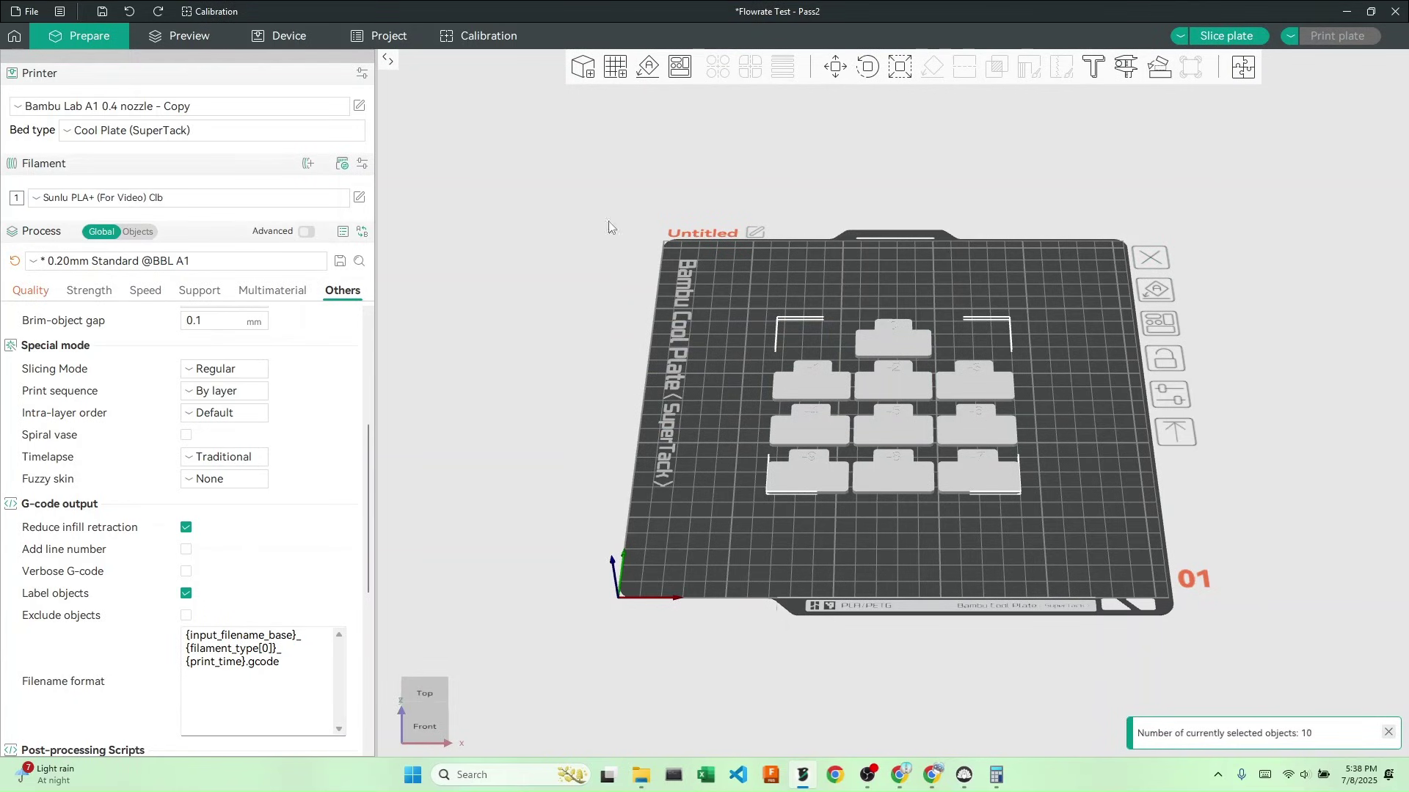
{"action": "left_click", "coordinate": [1221, 36]}
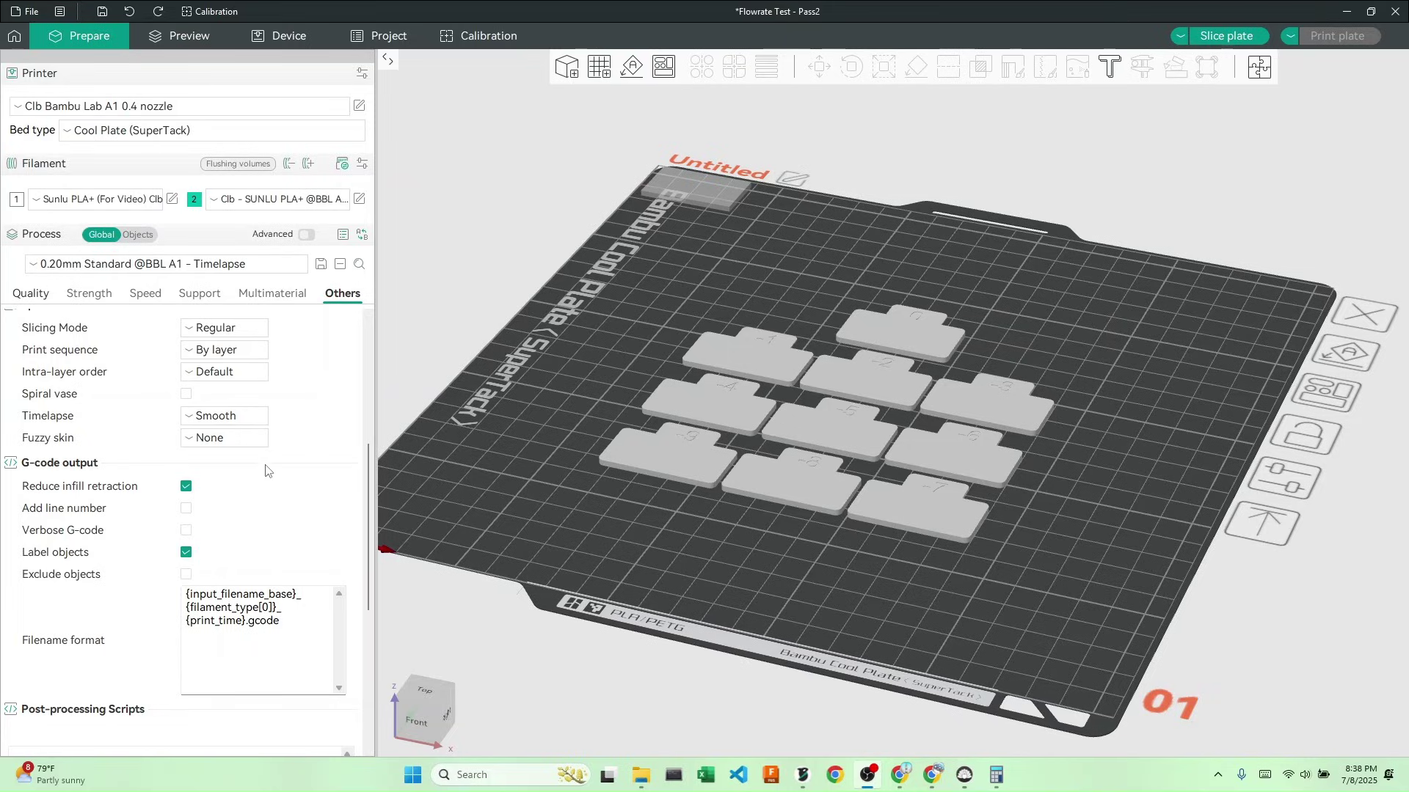
- Open the Sunlu PLA+ (For Video) Clb filament settings and multiply 0.931 by 0.99 in Calculator
{"action": "left_click", "coordinate": [173, 199]}
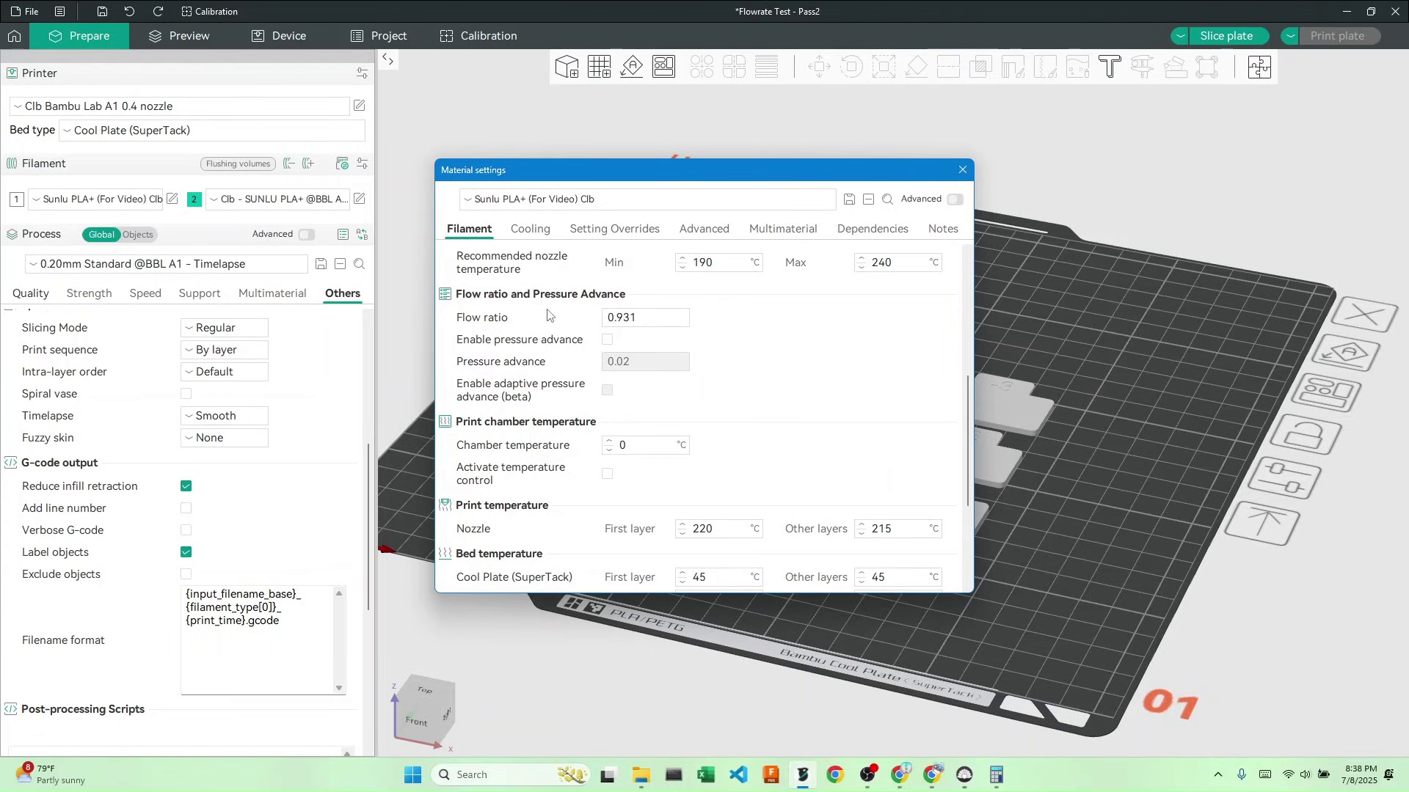
{"action": "left_click", "coordinate": [996, 775]}
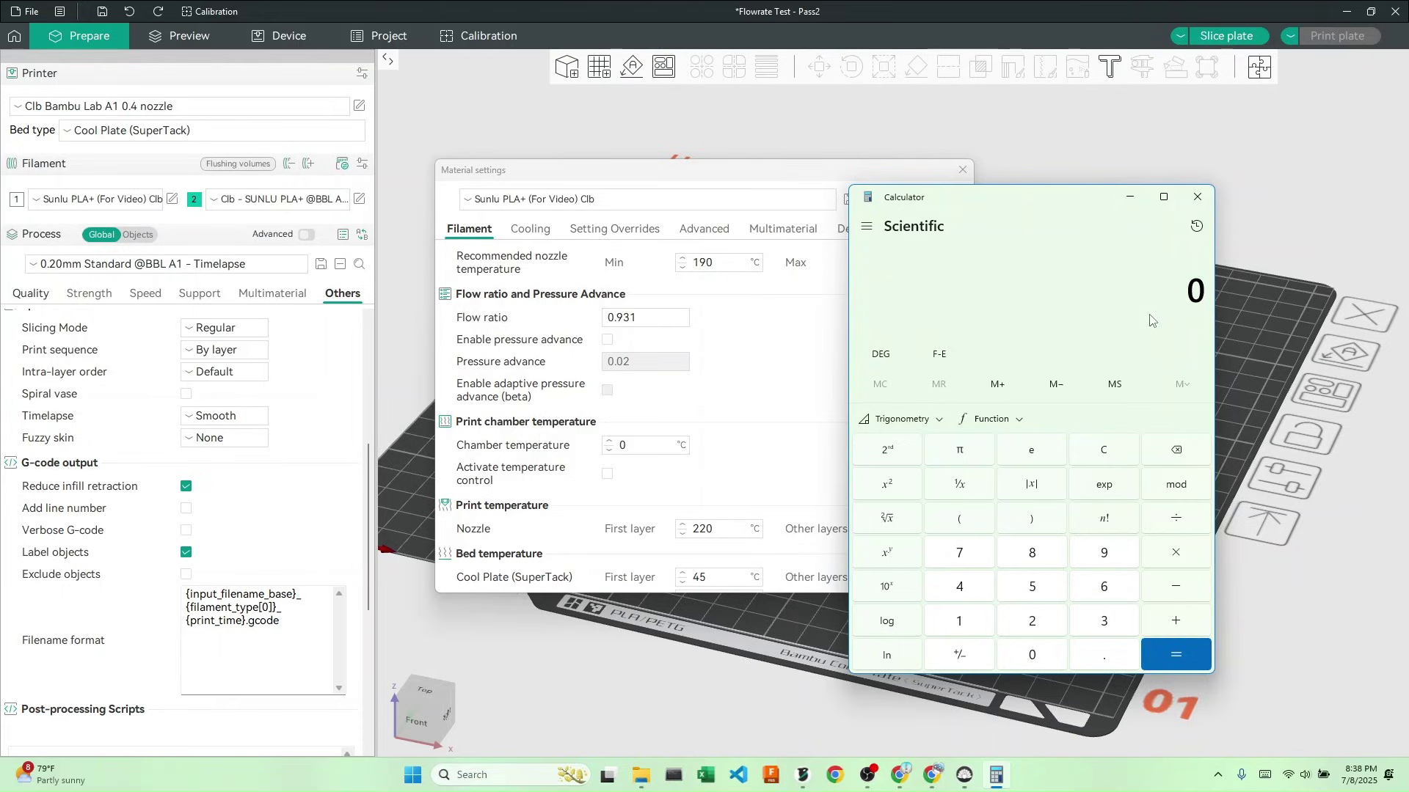
{"action": "type", "text": "0.9"}
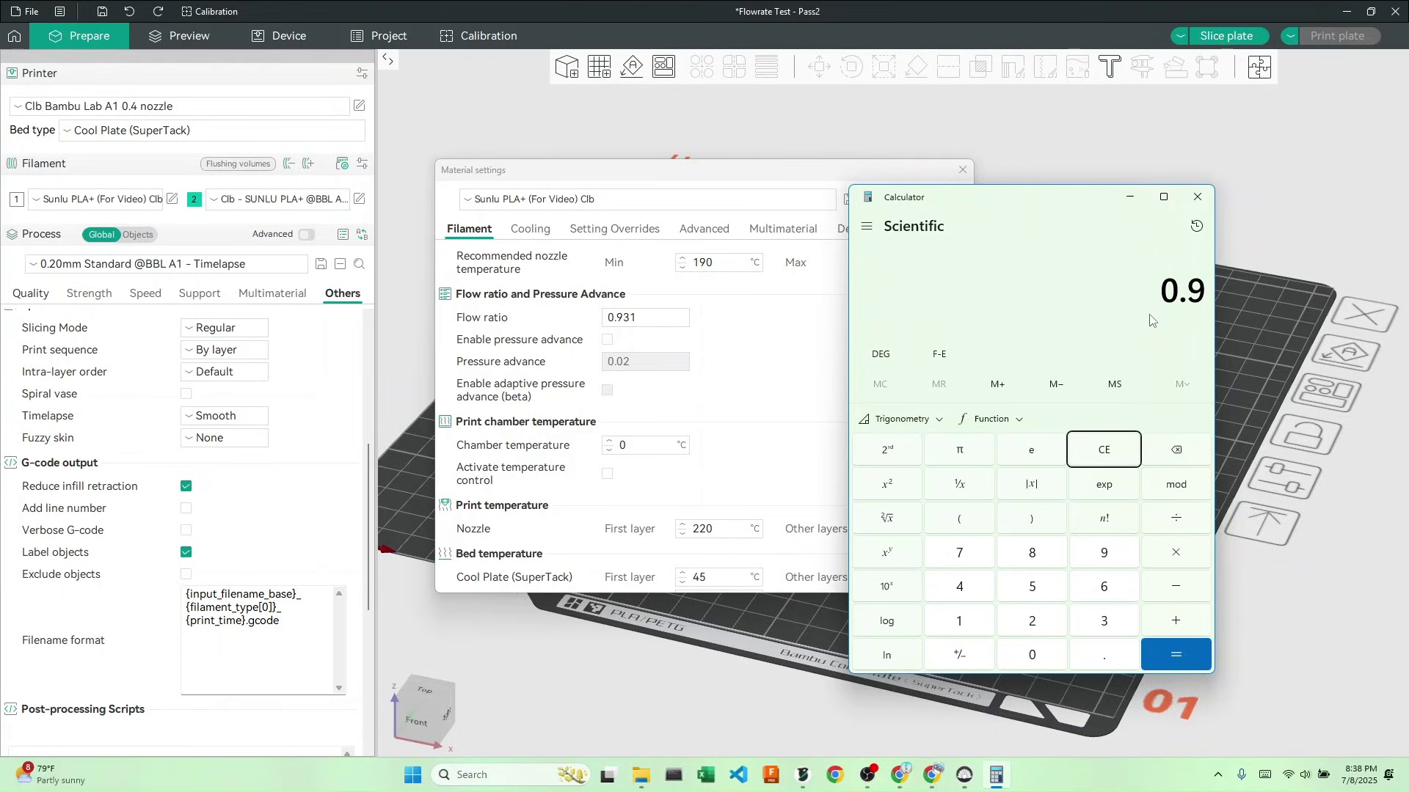
{"action": "type", "text": "31"}
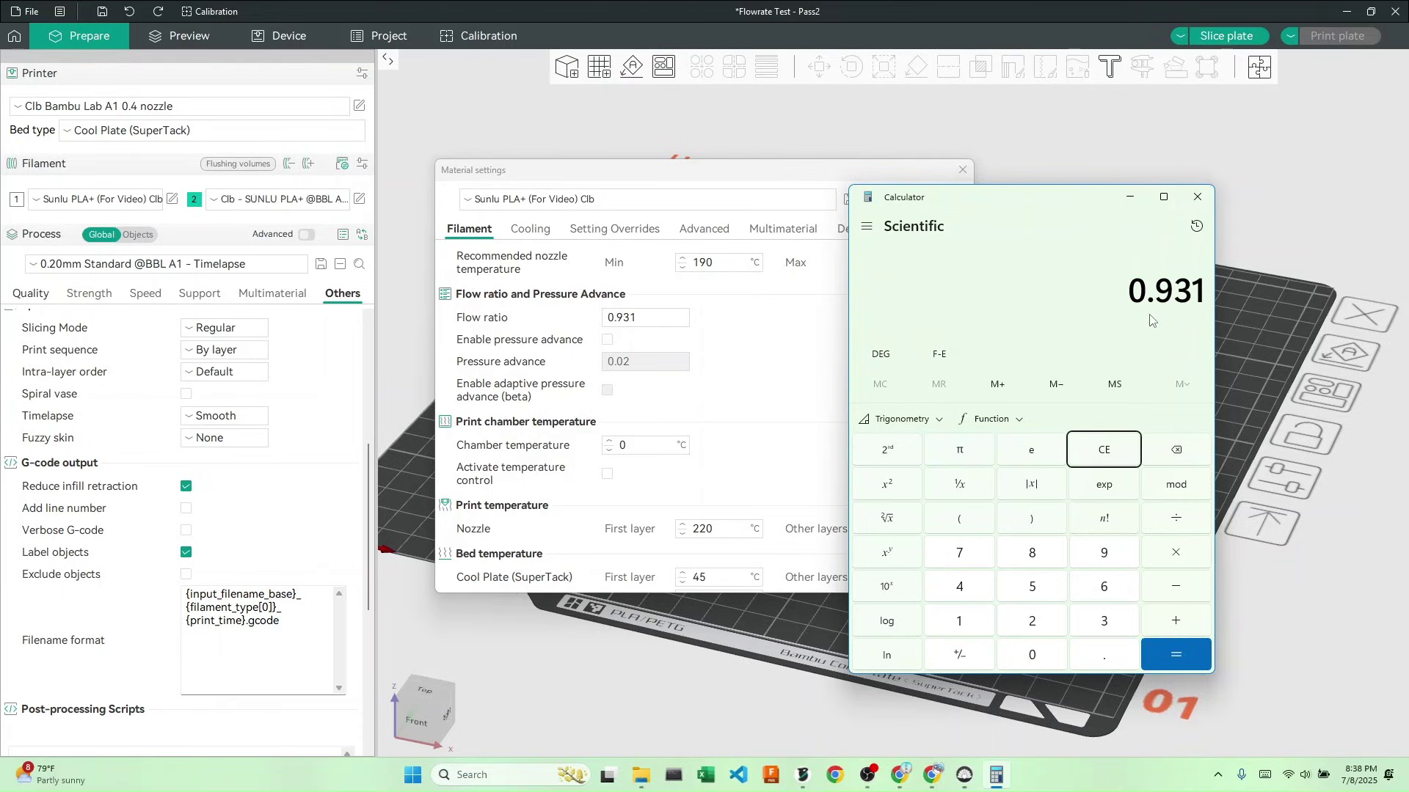
{"action": "type", "text": " × 0.99"}
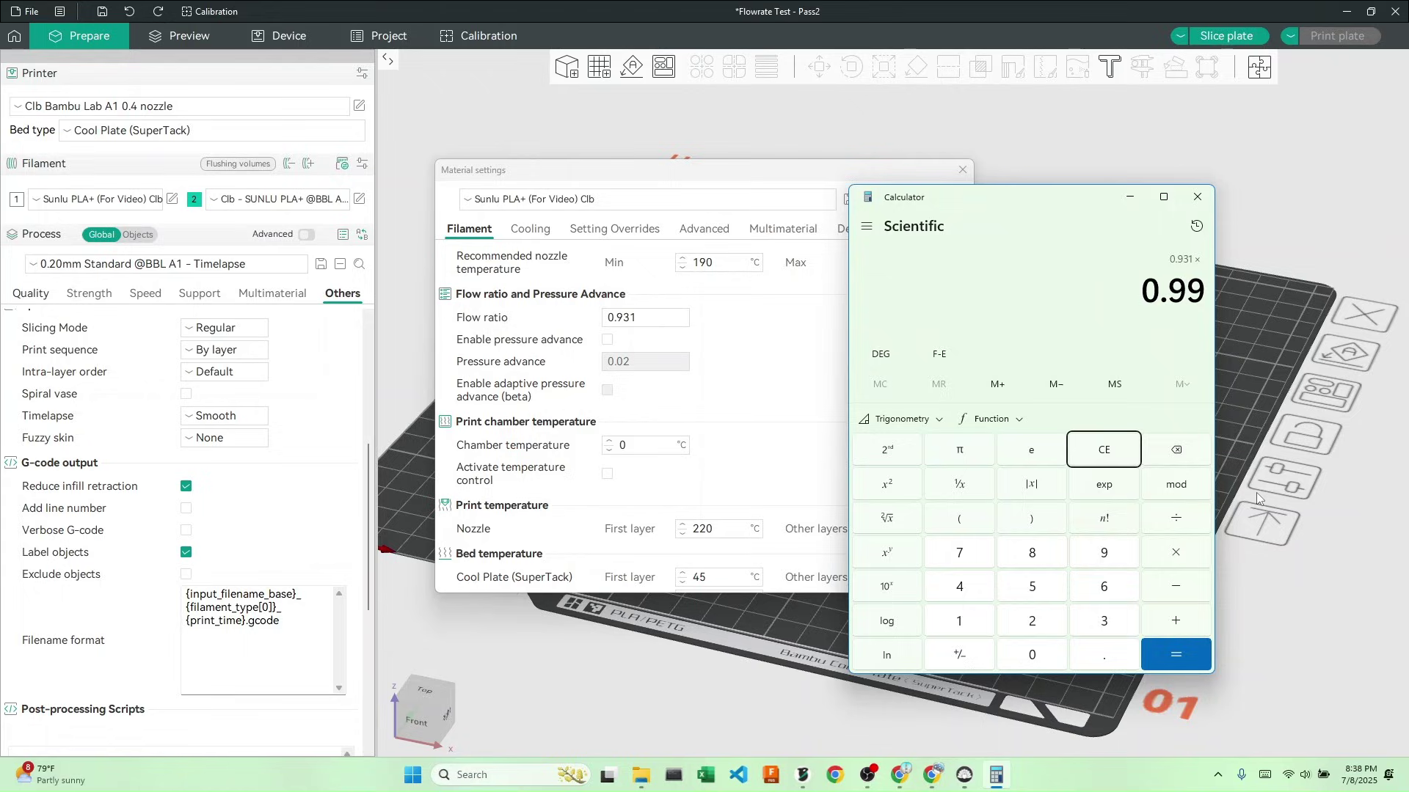
{"action": "left_click", "coordinate": [1177, 655]}
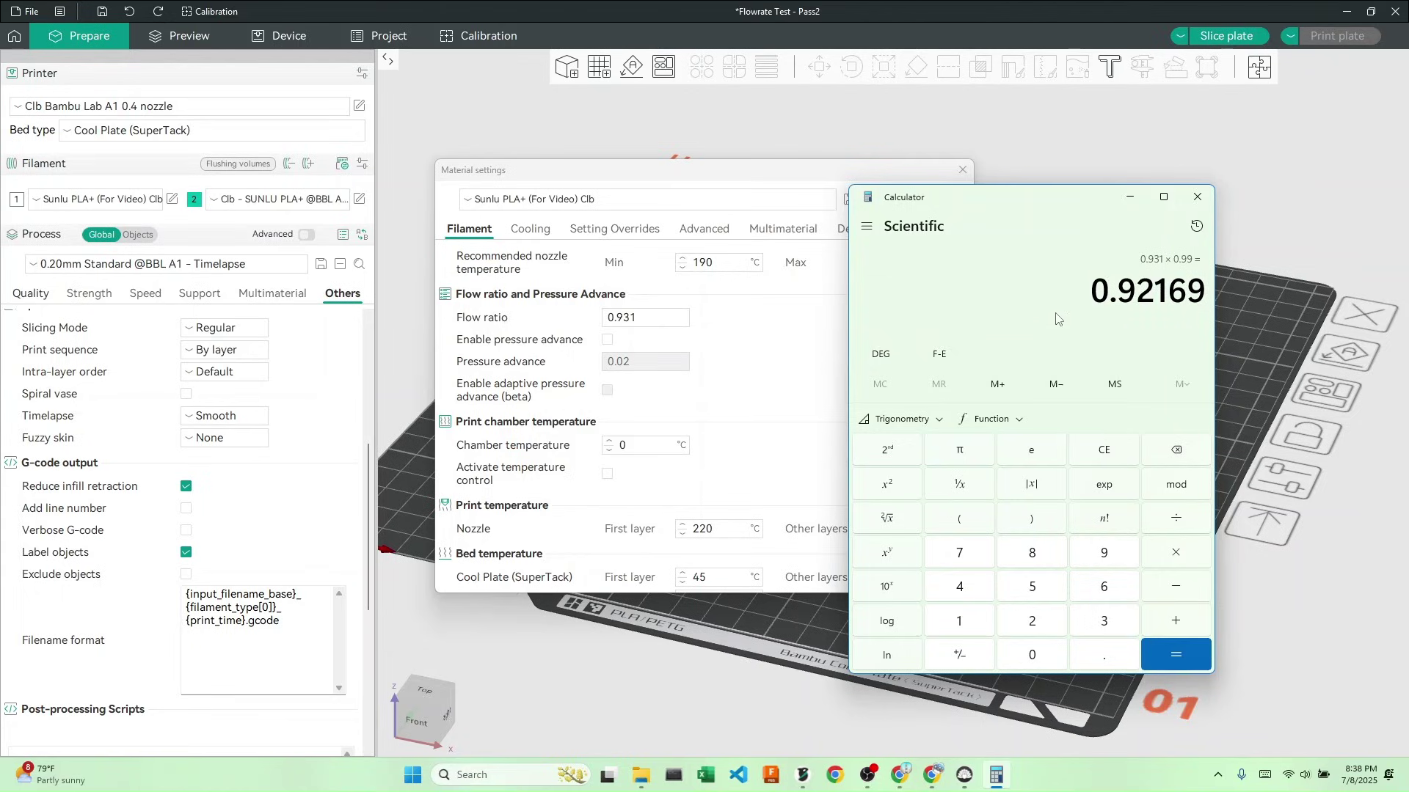
- Try to set the filament's flow ratio to 0.92169
{"action": "left_click", "coordinate": [640, 317]}
{"action": "left_click_drag", "start_coordinate": [638, 317], "coordinate": [620, 316]}
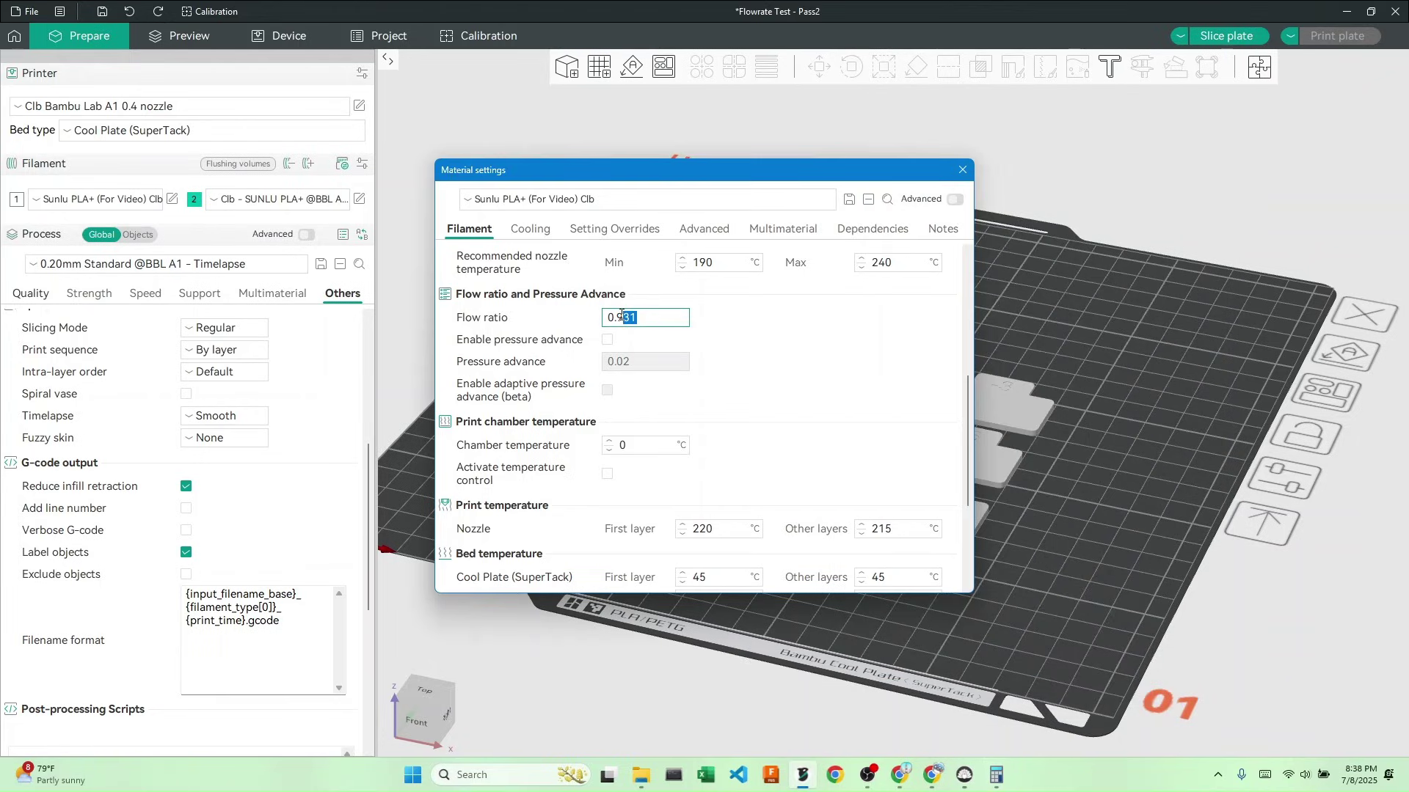
{"action": "type", "text": "2"}
{"action": "type", "text": "169"}
- Save the Sunlu PLA+ (For Video) Clb preset under the same name and close its settings
{"action": "left_click", "coordinate": [850, 201]}
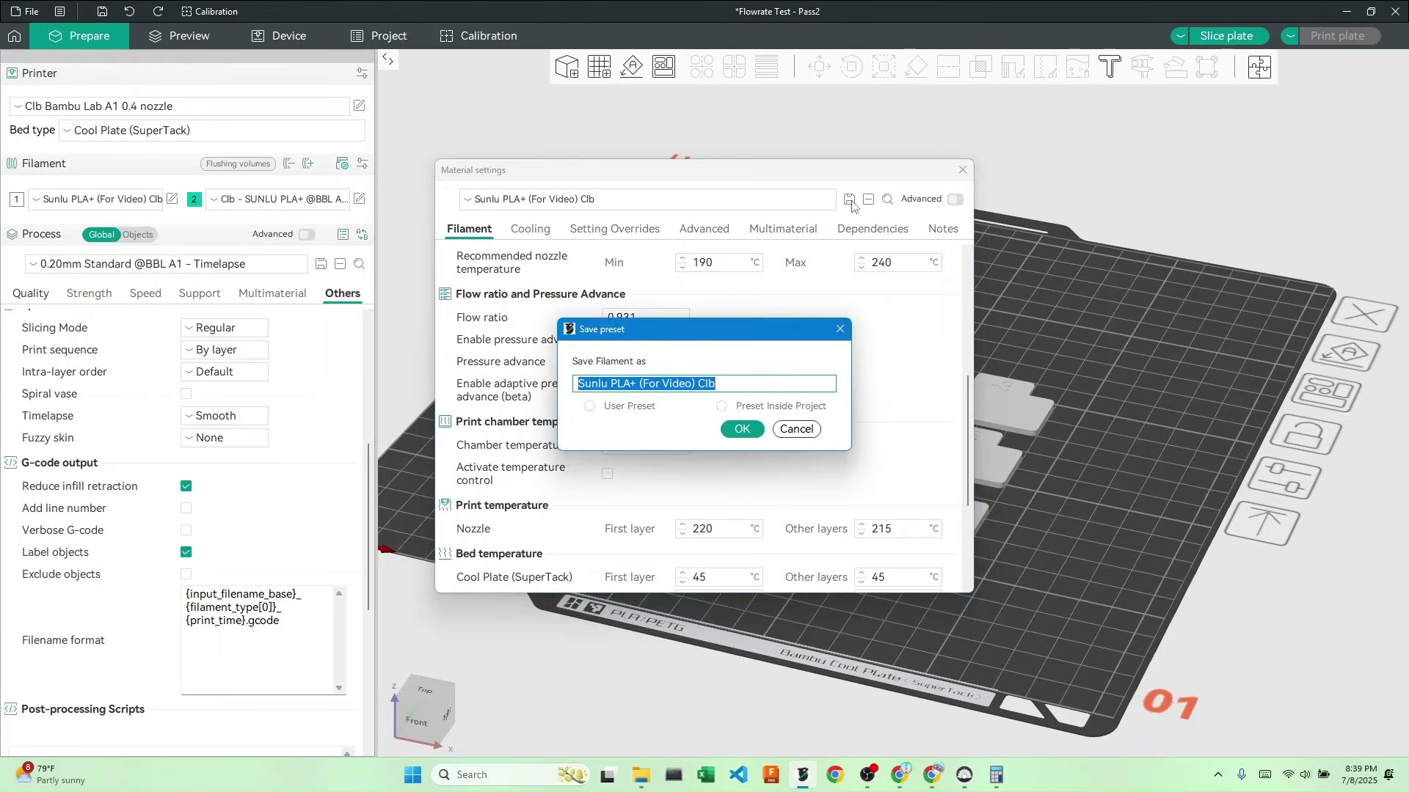
{"action": "left_click", "coordinate": [737, 427]}
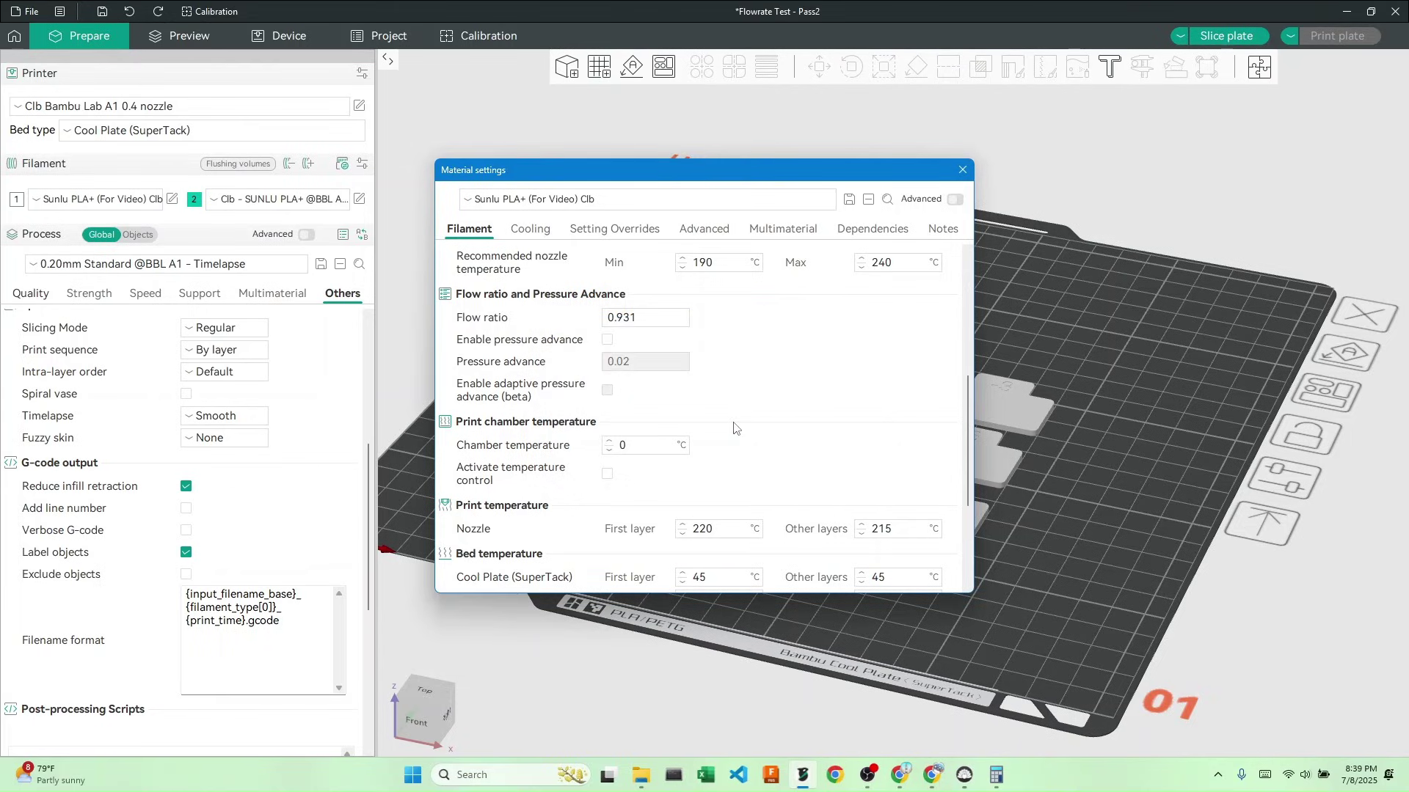
{"action": "left_click", "coordinate": [963, 172]}
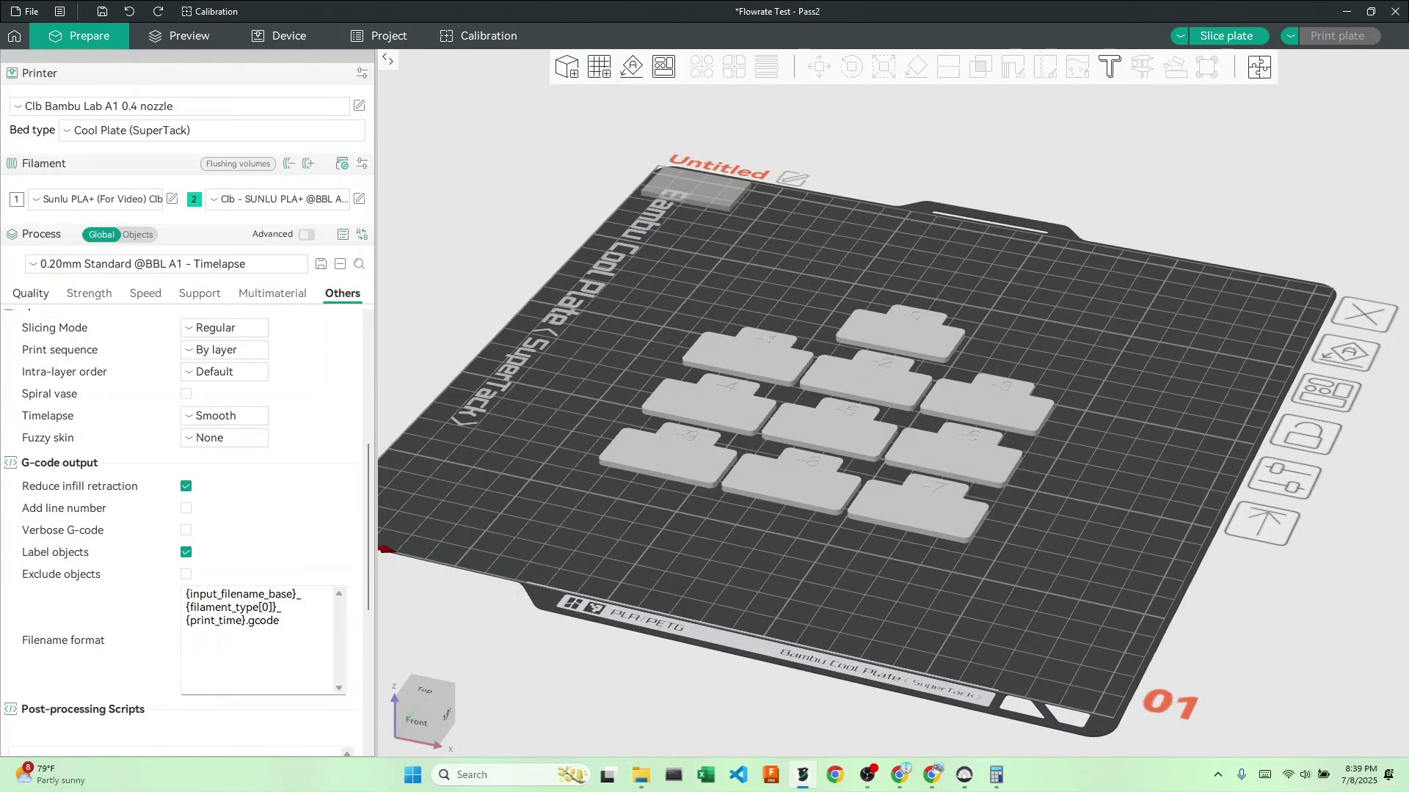